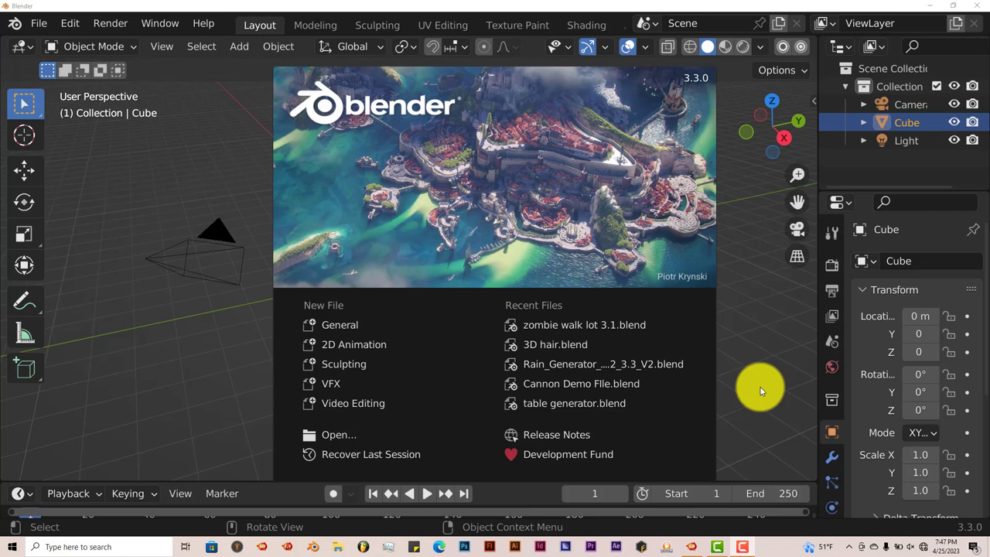
Open the add-on preferences and look at the file browser for installing an add-on, leaving it without installing anything
click(745, 340)
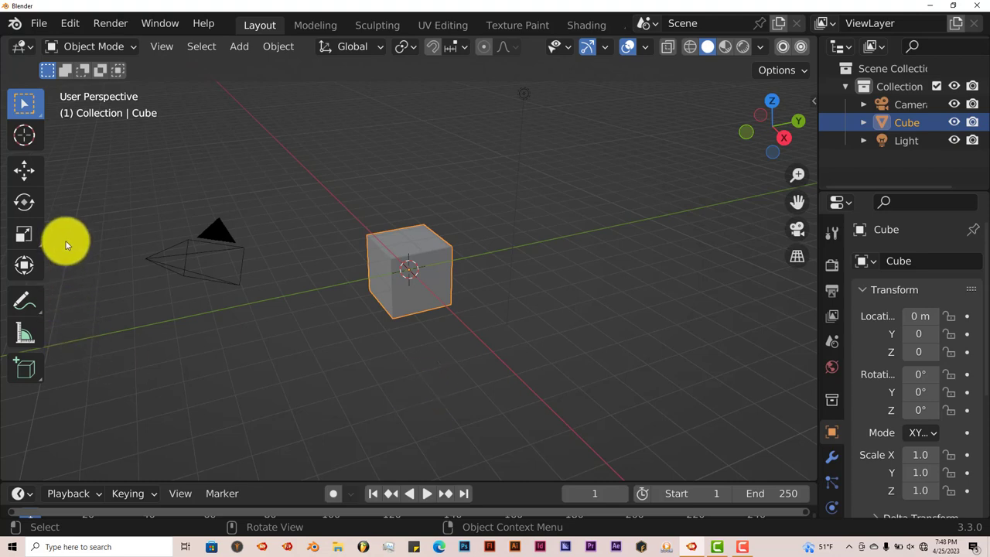
click(68, 25)
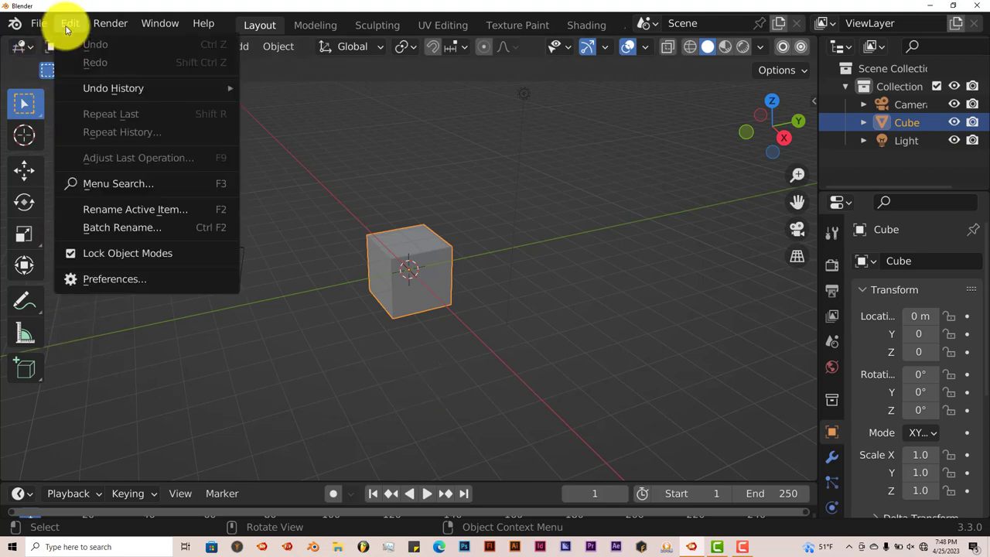
click(104, 279)
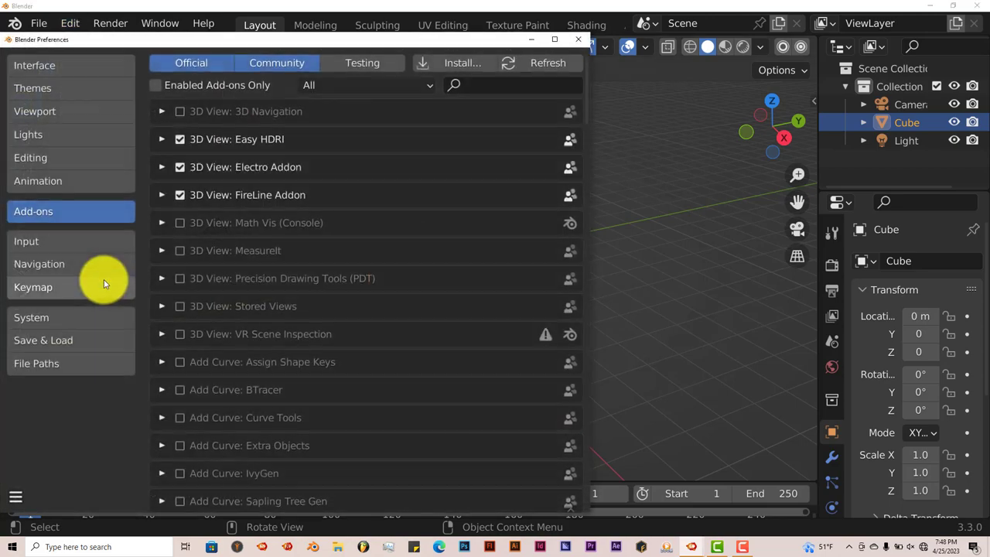
click(464, 63)
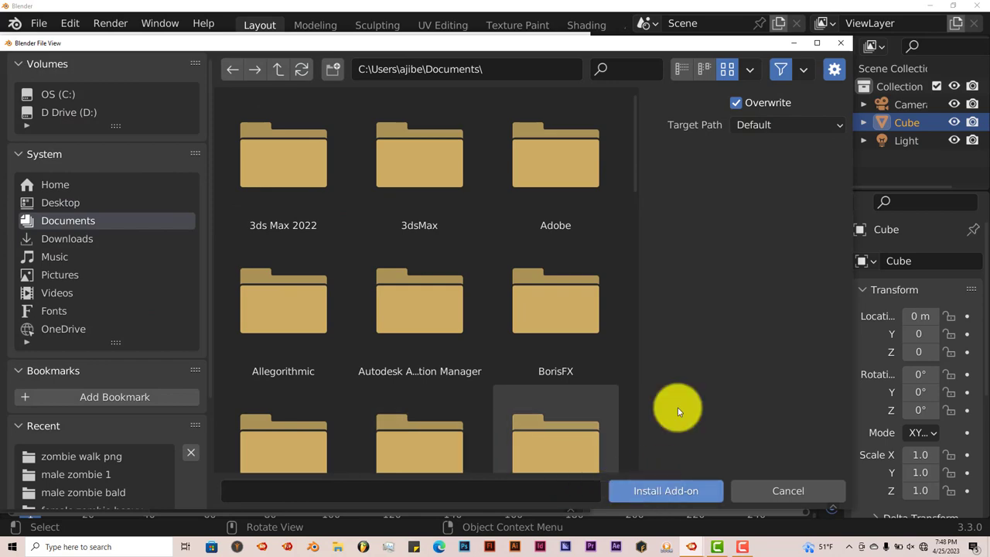
click(839, 42)
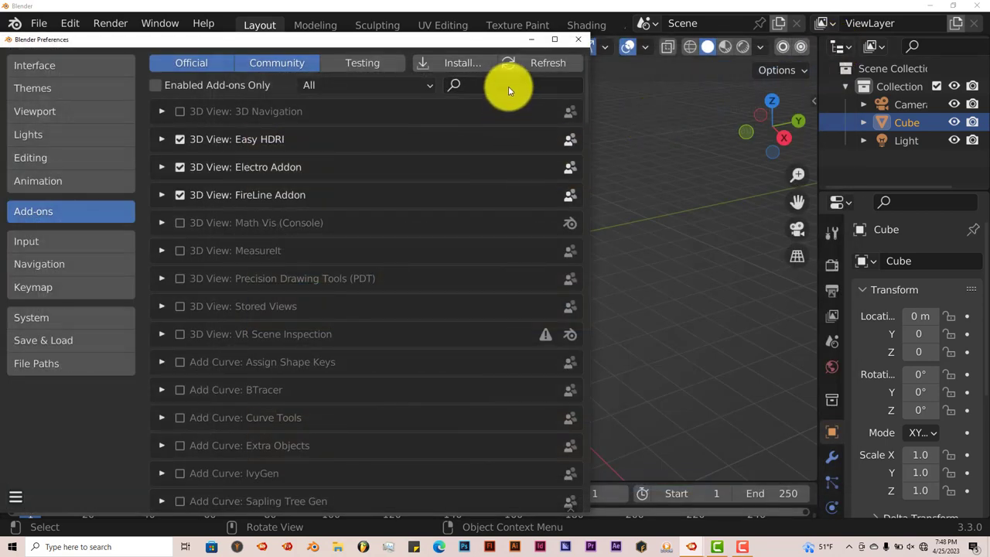
Search the add-ons for "hord" to check the Horde add-on, and close the preferences
click(509, 86)
text(h)
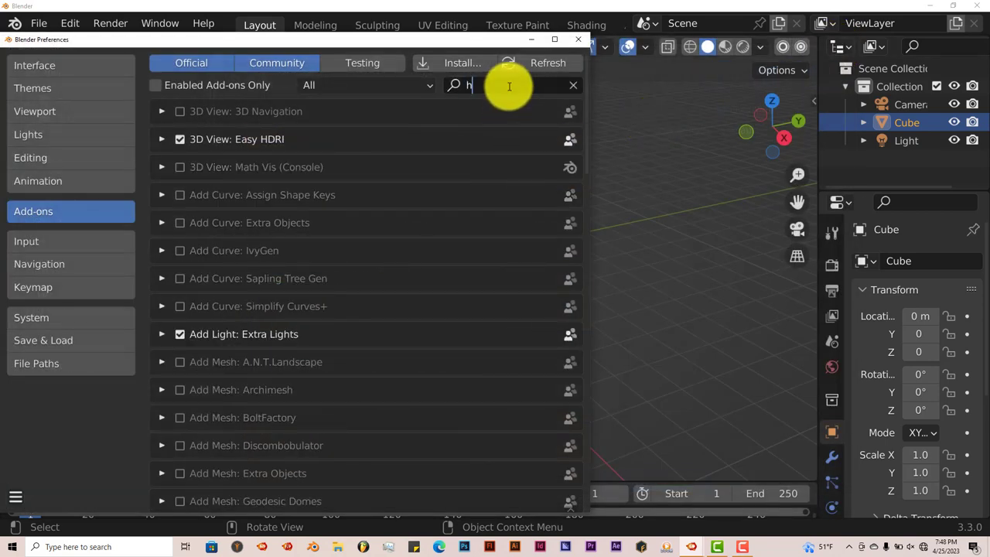
text(ord)
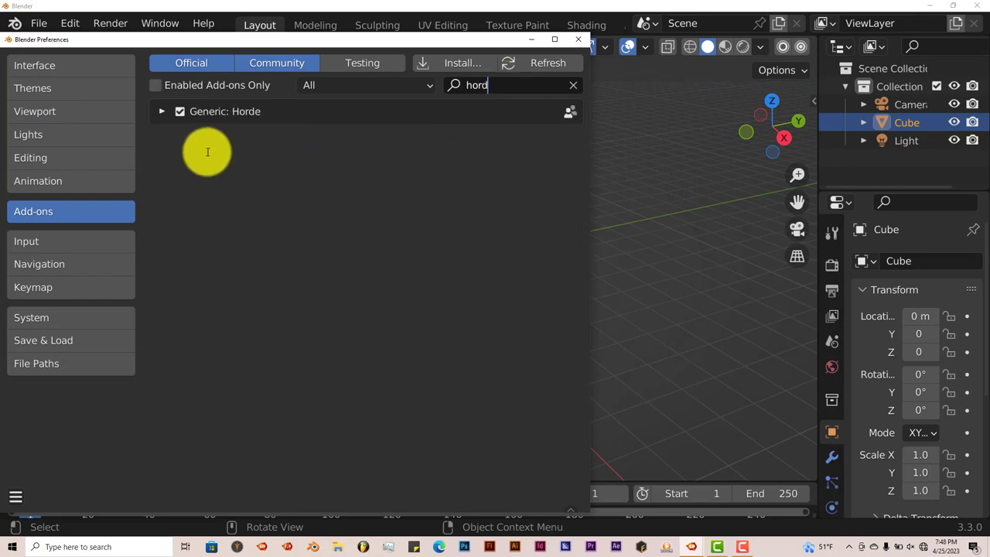
click(576, 41)
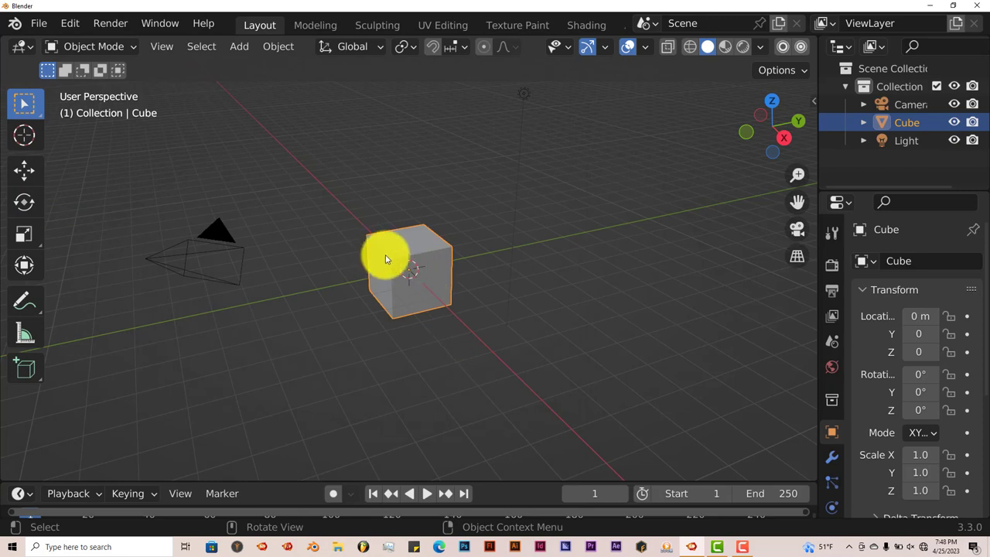
Delete the default cube and add a plane mesh in its place
key(Delete)
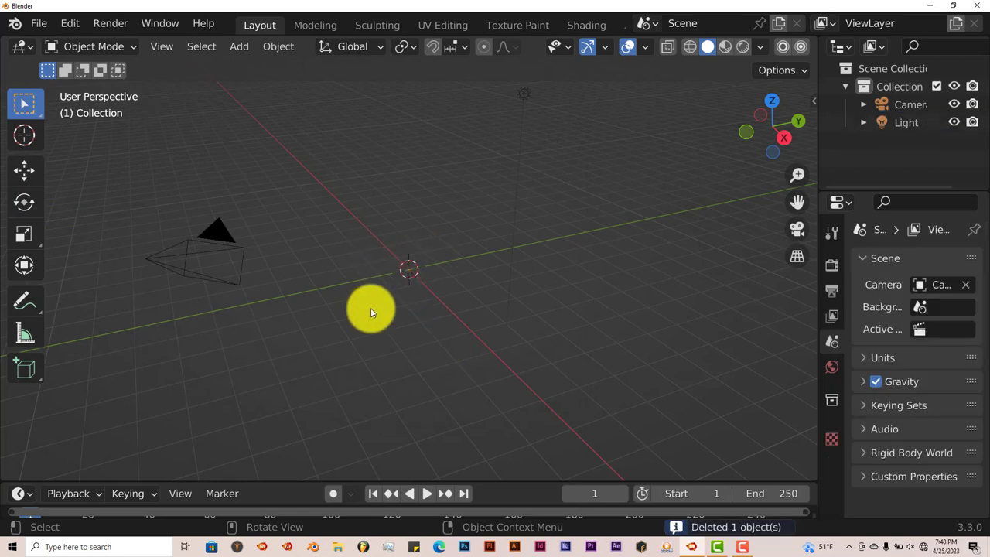
key(shift+a)
mouse_move(381, 172)
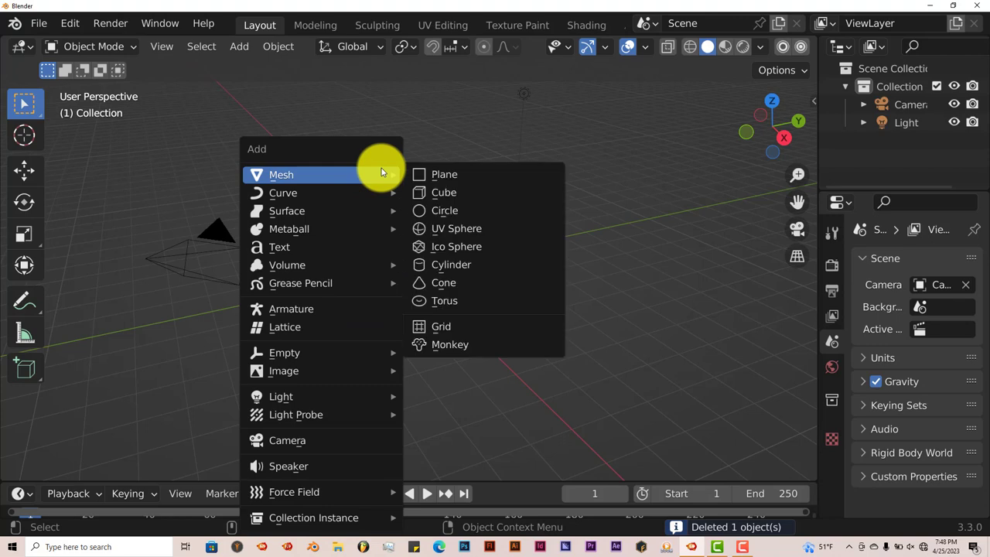
click(444, 174)
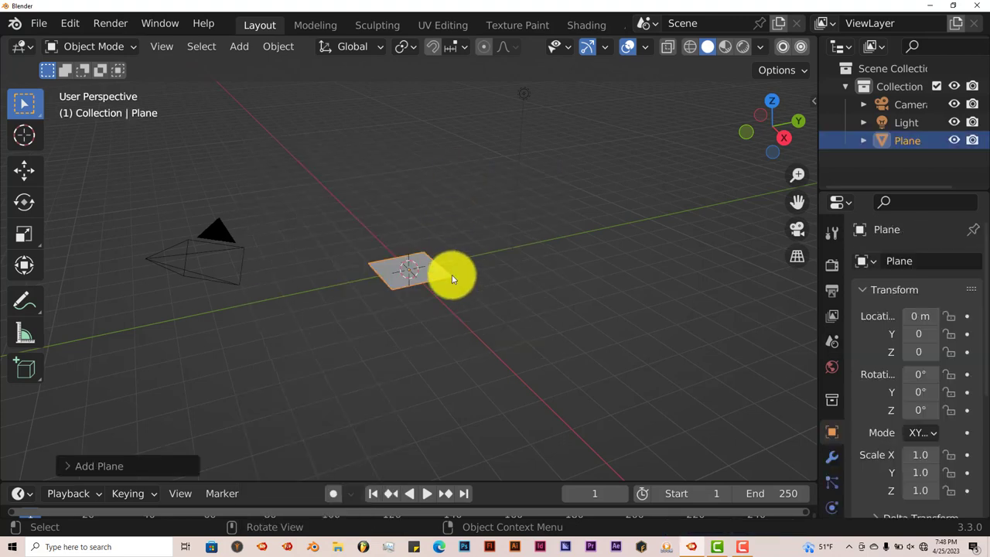
Scale the plane up uniformly to about 25, giving a ground of about 50 m per side
key(s)
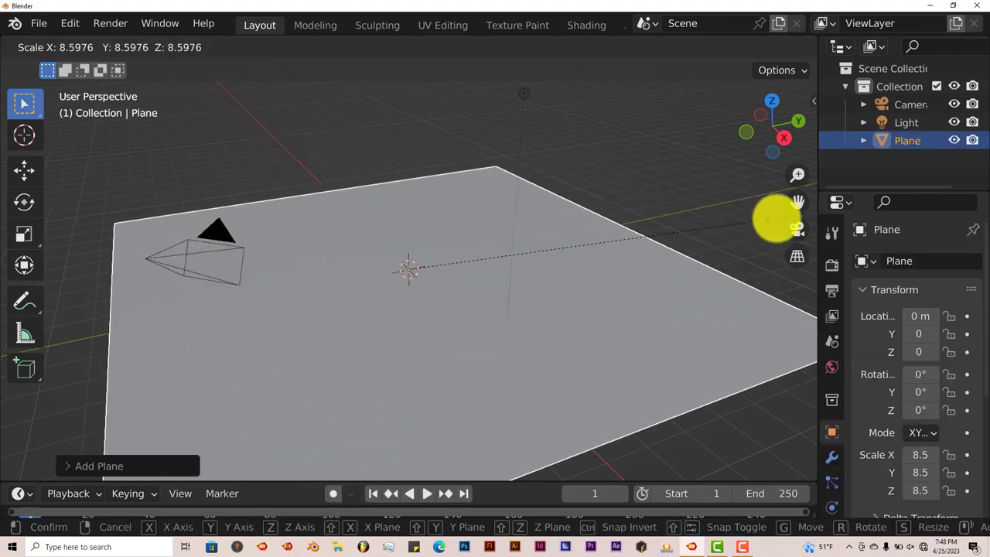
click(799, 142)
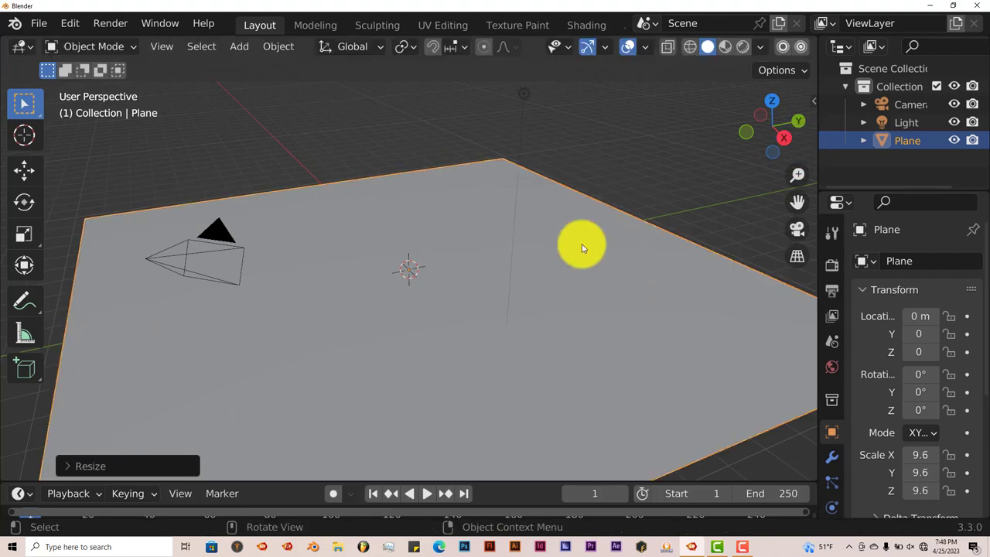
middle_drag(533, 268, 479, 302)
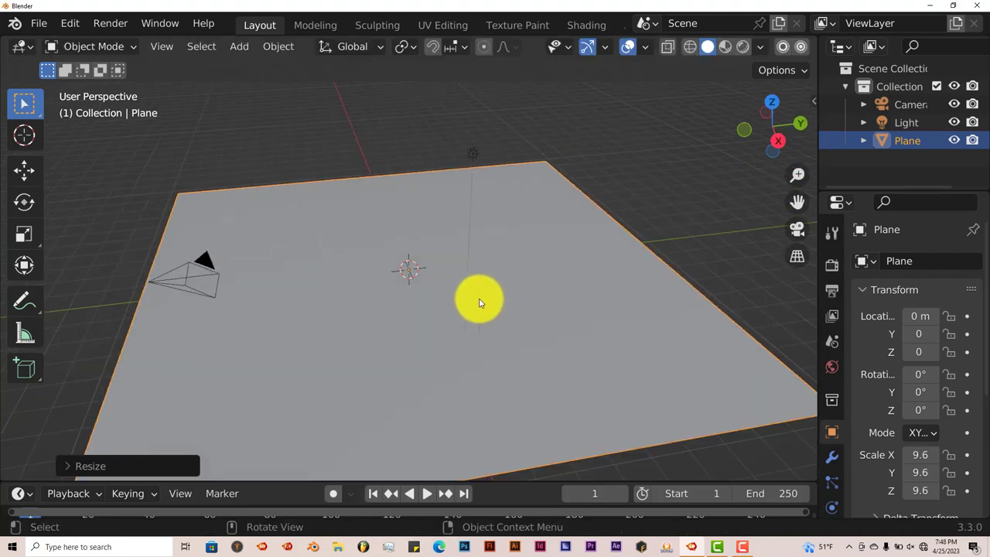
key(s)
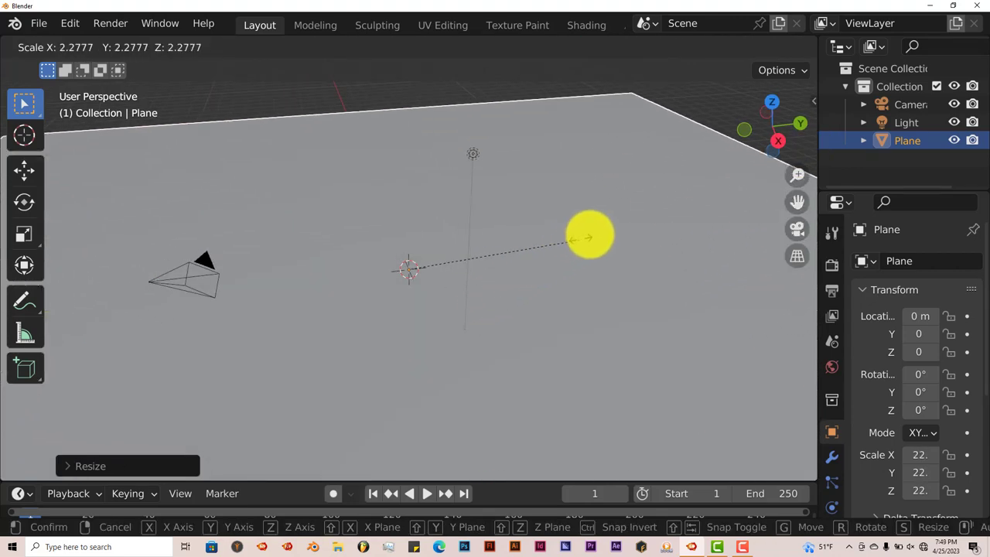
click(601, 232)
middle_drag(600, 231, 556, 255)
Show the Horde add-on's settings and choose Geometry Nodes as the system for the Humans Prof folder
click(812, 100)
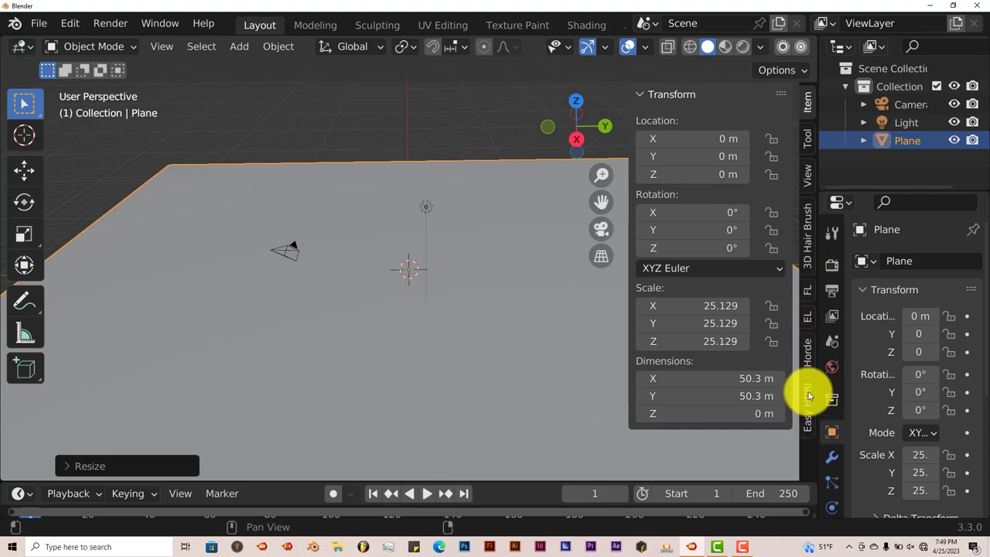
click(807, 358)
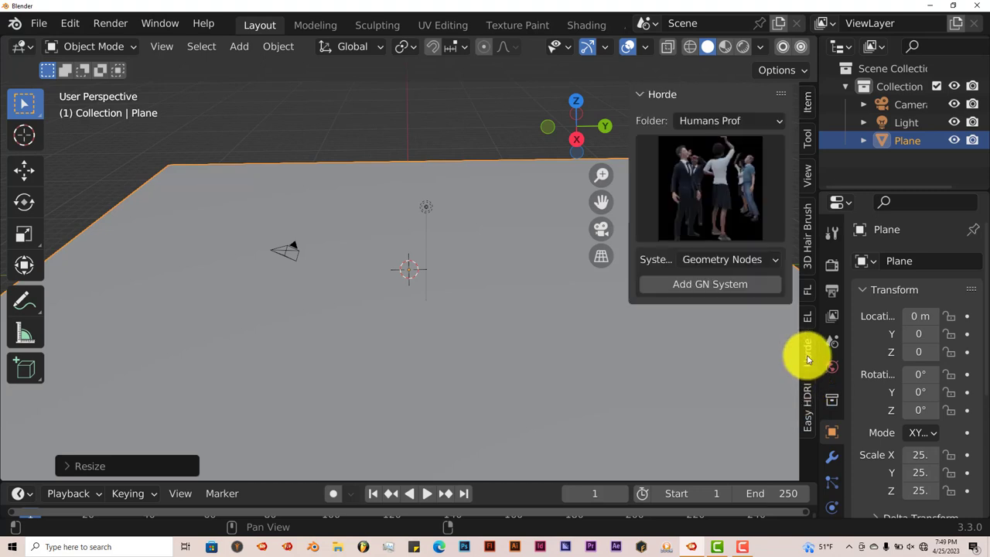
click(731, 122)
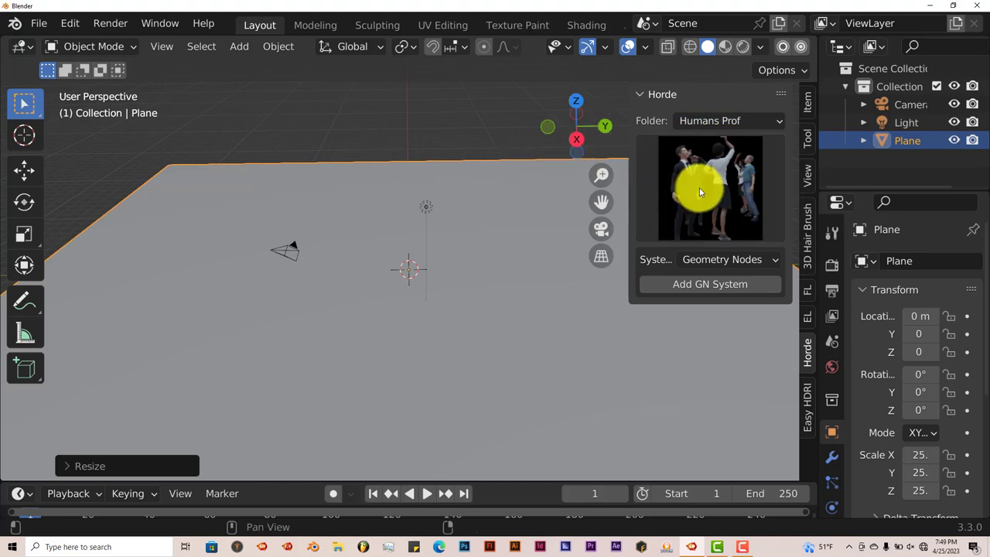
click(699, 188)
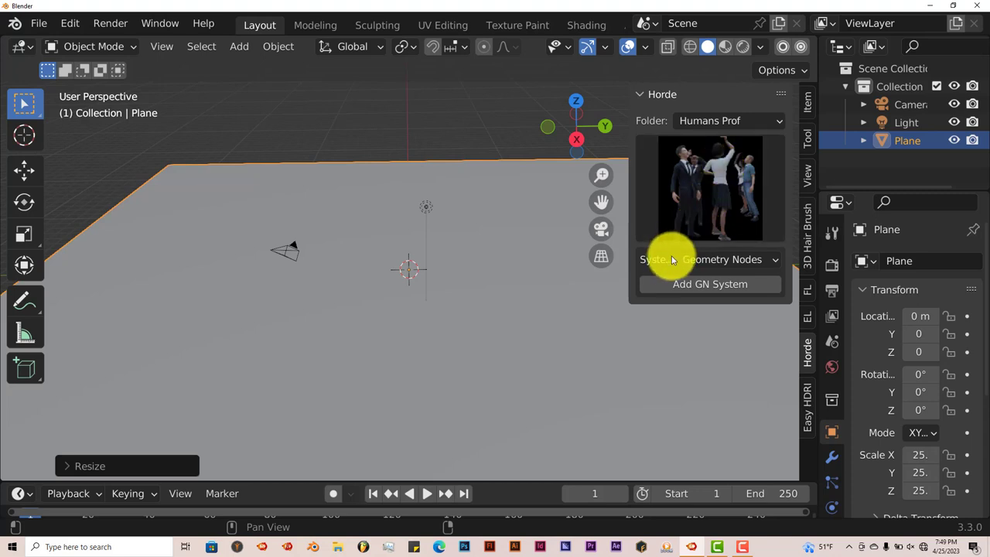
click(723, 260)
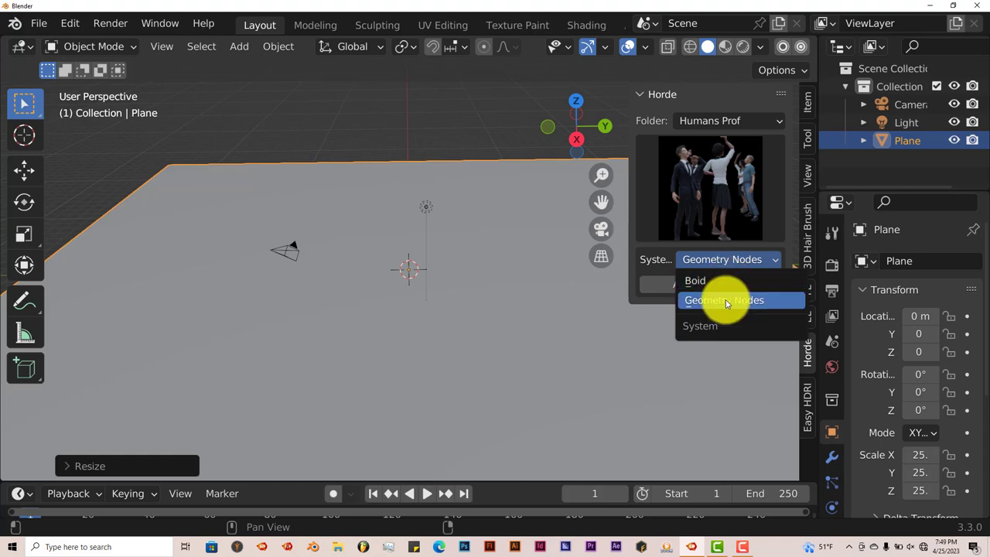
click(725, 300)
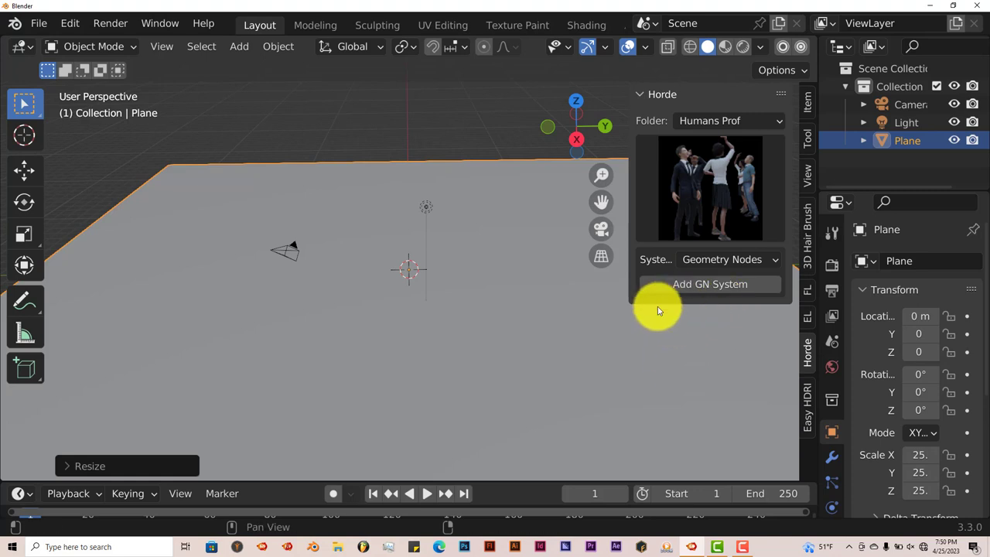
Add the Horde geometry nodes system and draw its freehand curve across the plane, finishing in Object Mode
click(679, 292)
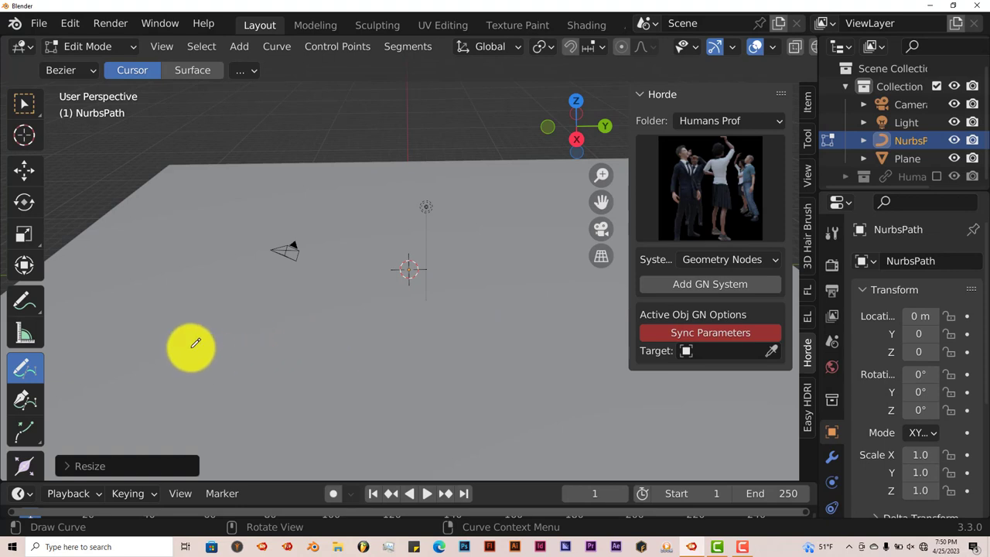
scroll(190, 347, down, 3)
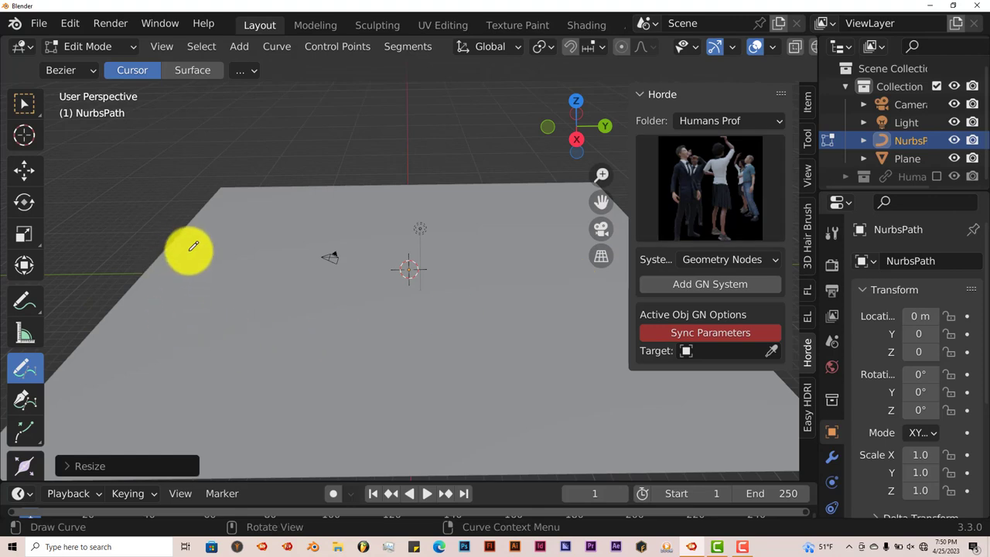
mouse_move(186, 250)
mouse_down()
mouse_move(227, 371)
mouse_move(404, 268)
mouse_up()
key(Tab)
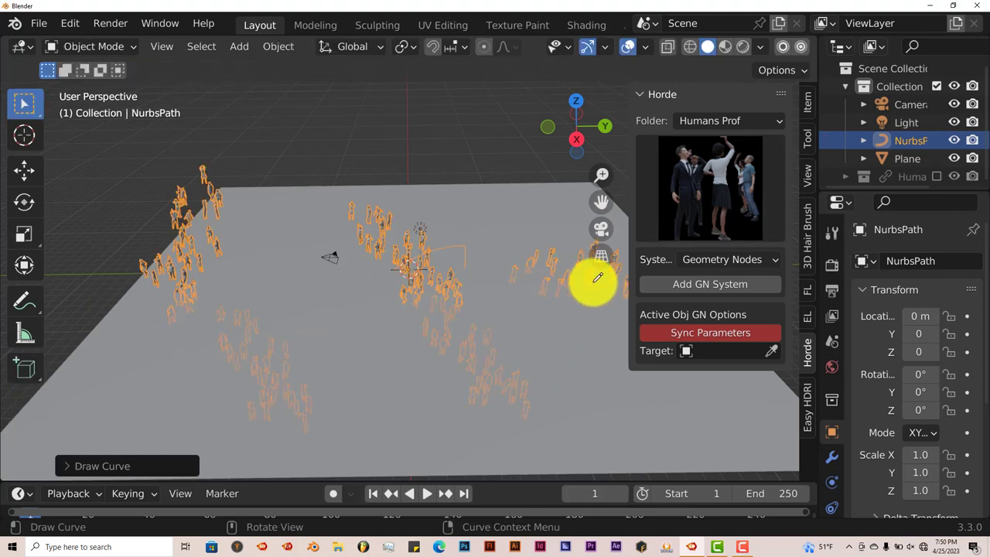
Sync the crowd's parameters, pick the plane as its target, and enable Populate on Target
middle_drag(455, 348, 602, 459)
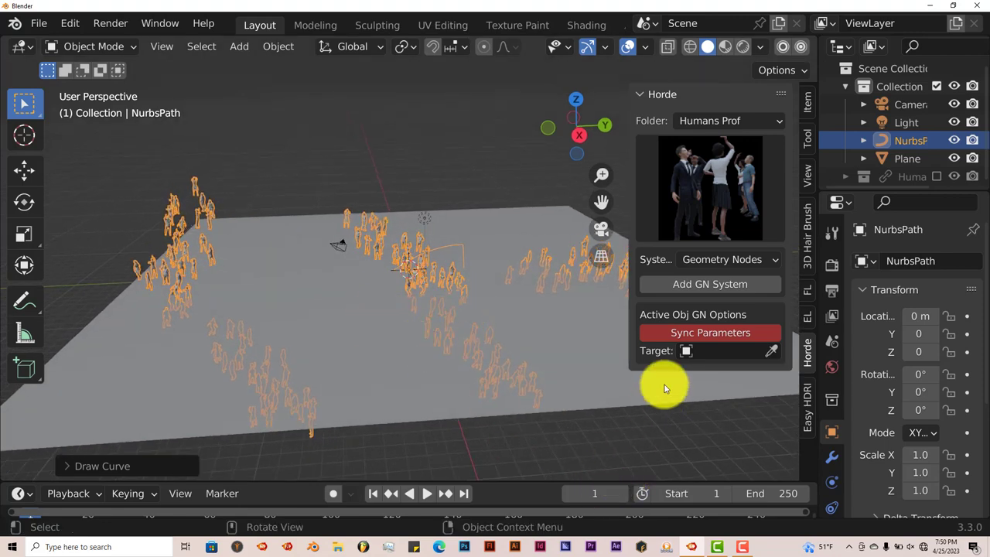
click(677, 332)
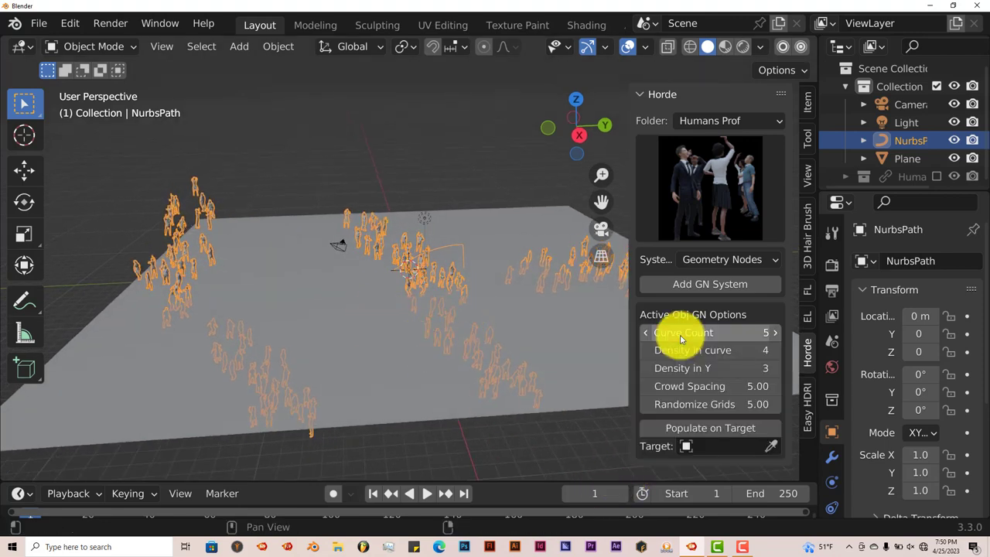
click(770, 447)
click(317, 311)
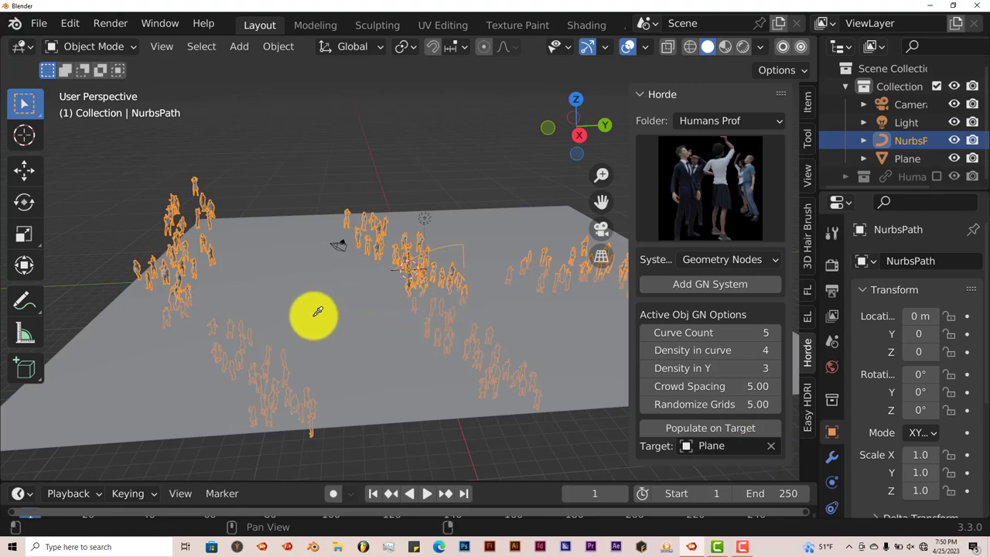
click(659, 426)
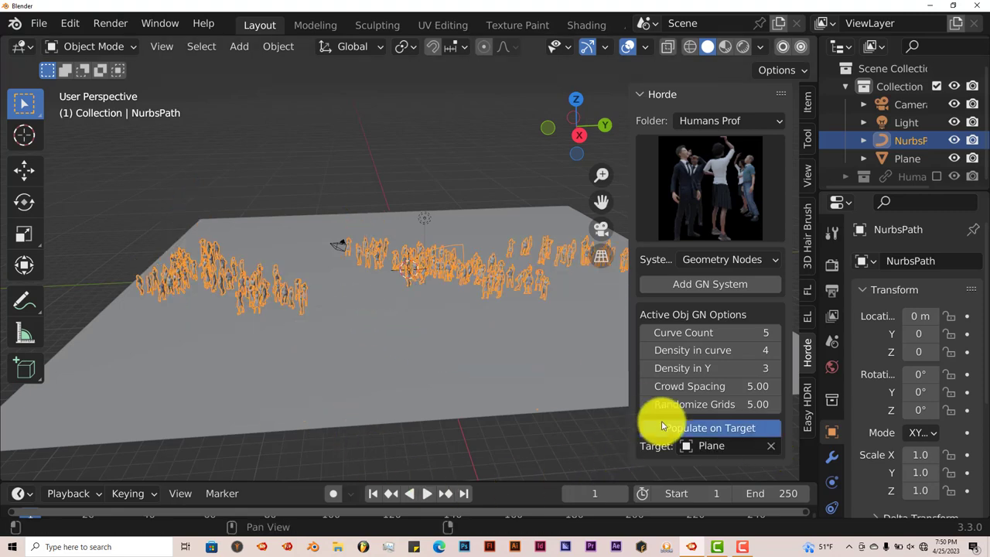
Play the crowd animation, return to the first frame, and examine the human figures up close from several angles
middle_drag(354, 350, 434, 363)
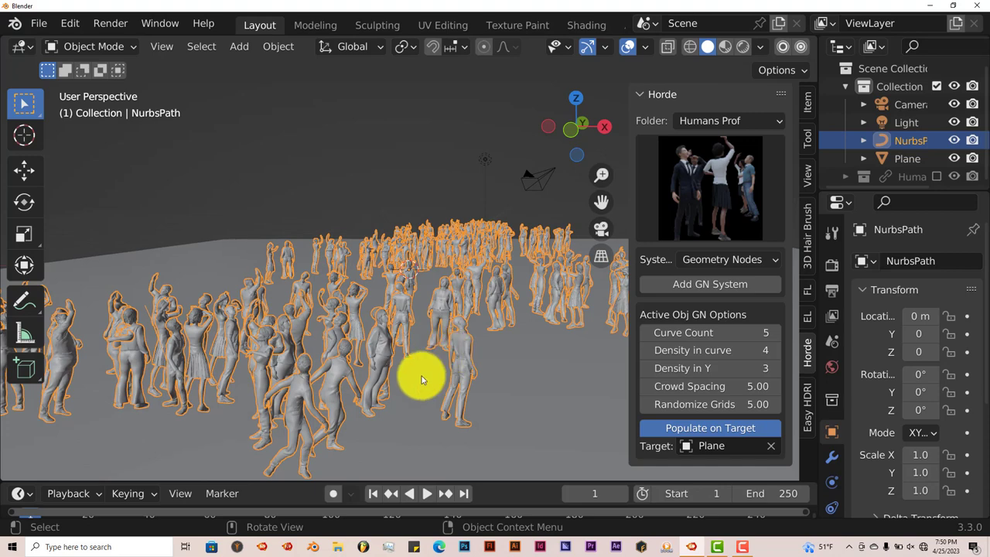
click(427, 493)
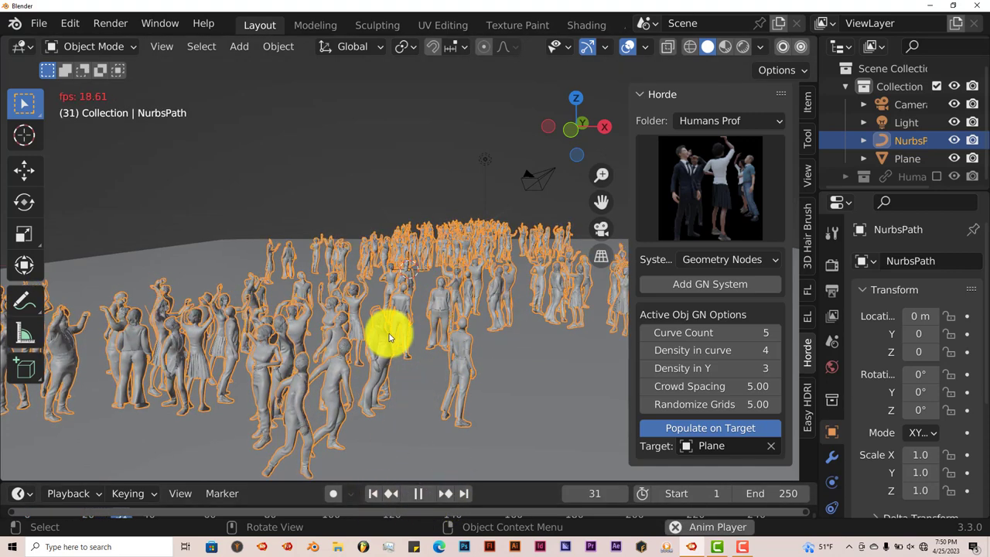
click(420, 492)
click(374, 493)
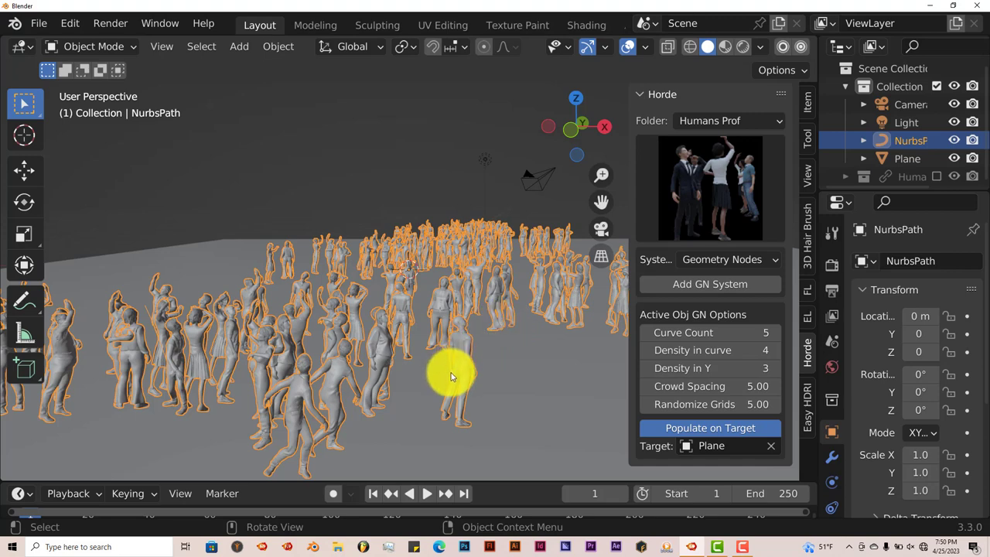
mouse_move(450, 376)
middle_down()
mouse_move(431, 361)
mouse_move(448, 375)
middle_up()
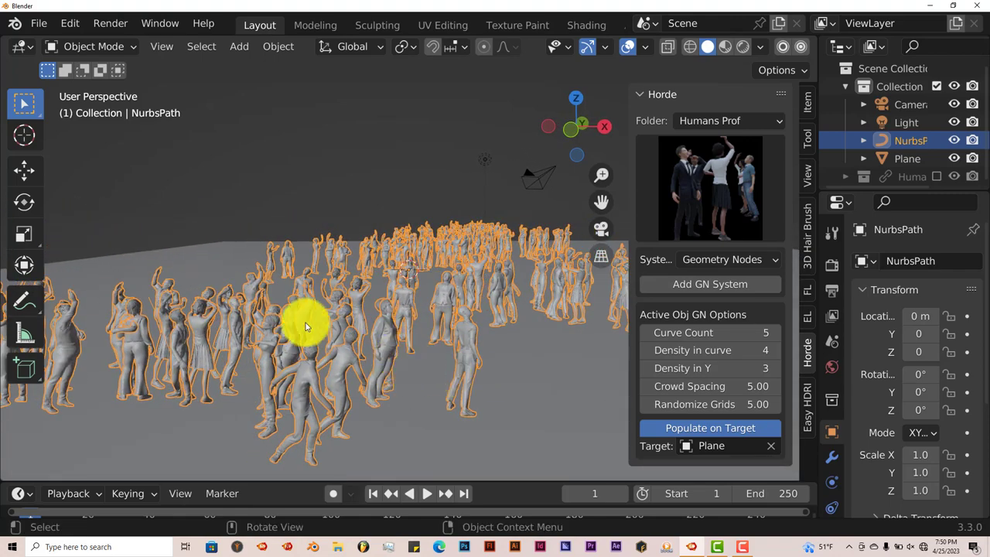
scroll(357, 347, up, 3)
middle_drag(357, 348, 326, 350)
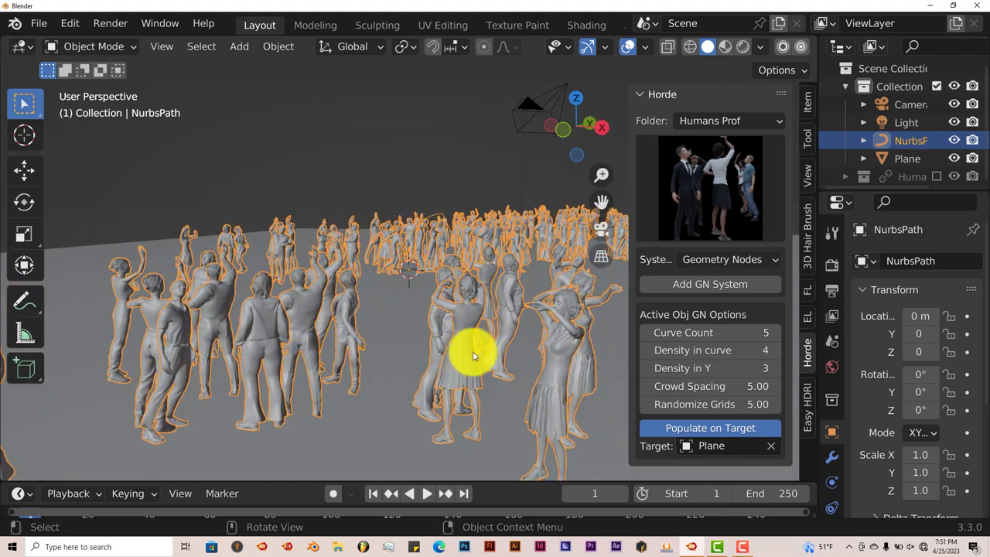
middle_drag(559, 410, 446, 380)
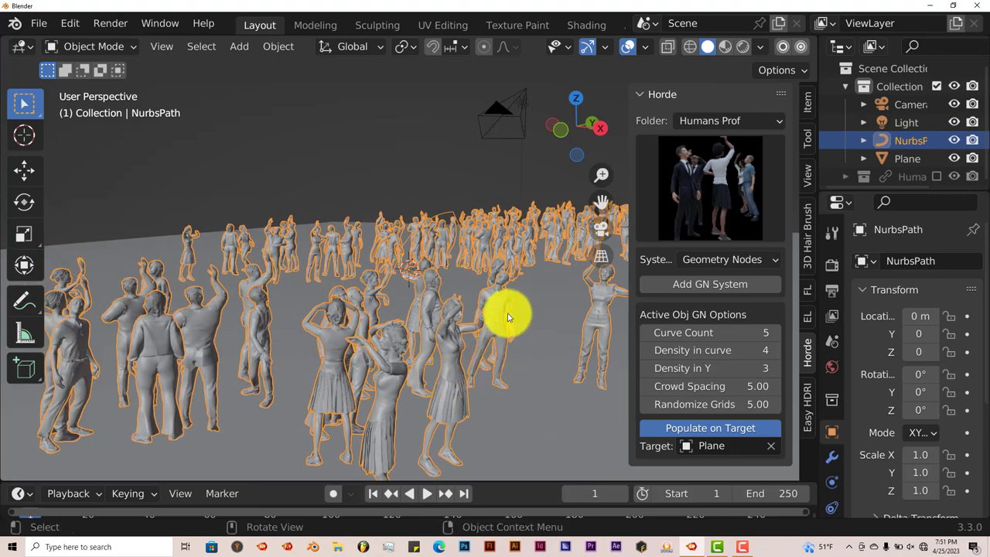
middle_drag(502, 320, 506, 318)
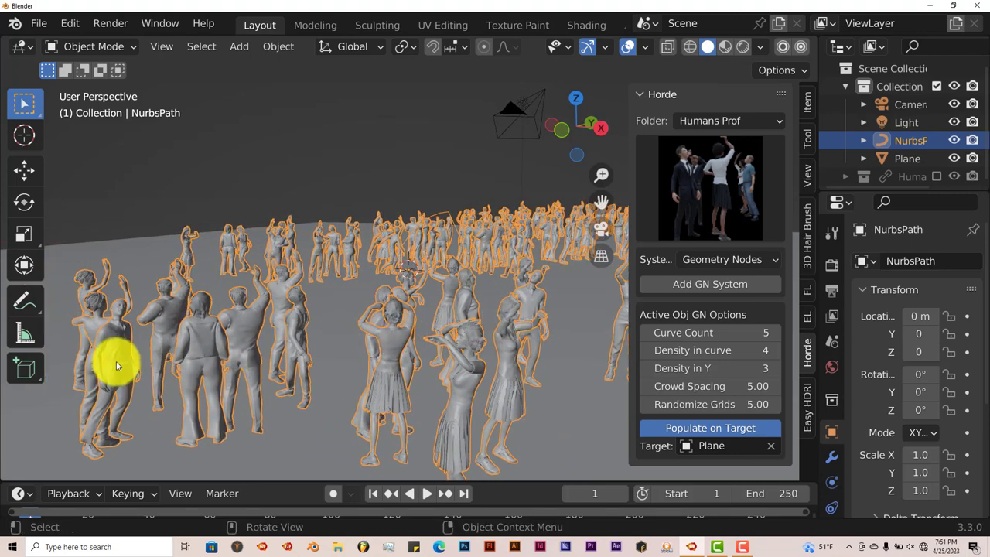
Increase the crowd's Density in curve to 6
middle_drag(114, 362, 142, 352)
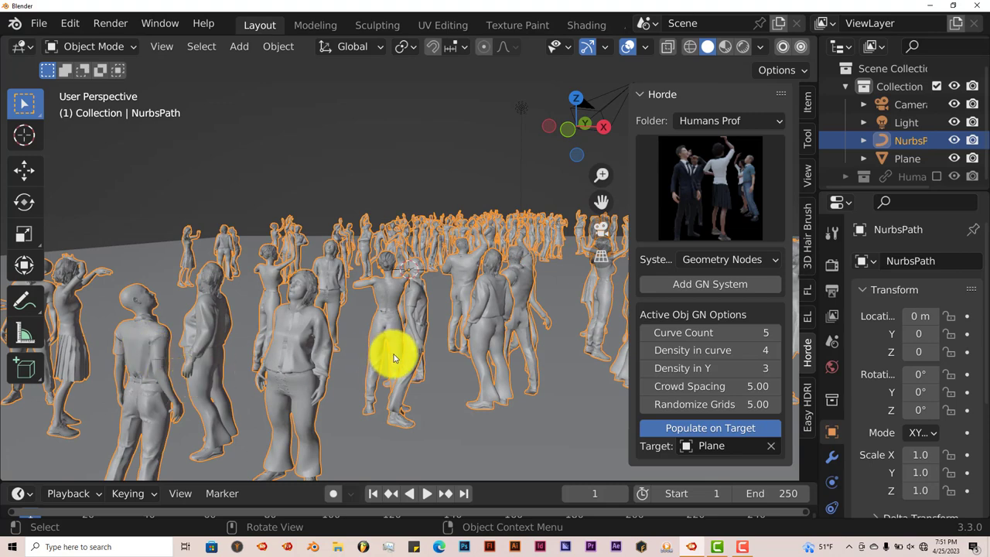
mouse_move(393, 357)
middle_down()
mouse_move(386, 353)
mouse_move(407, 361)
middle_up()
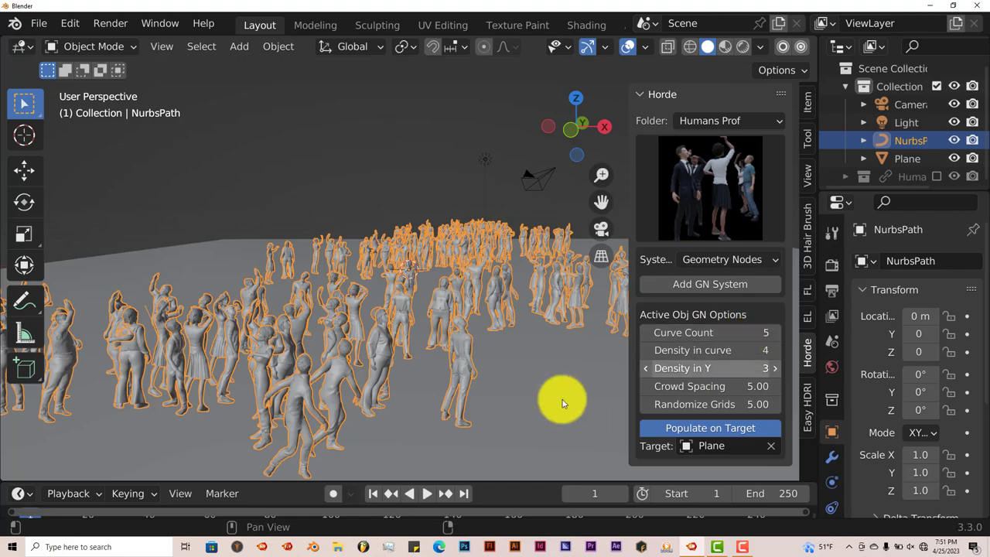
middle_drag(379, 367, 346, 391)
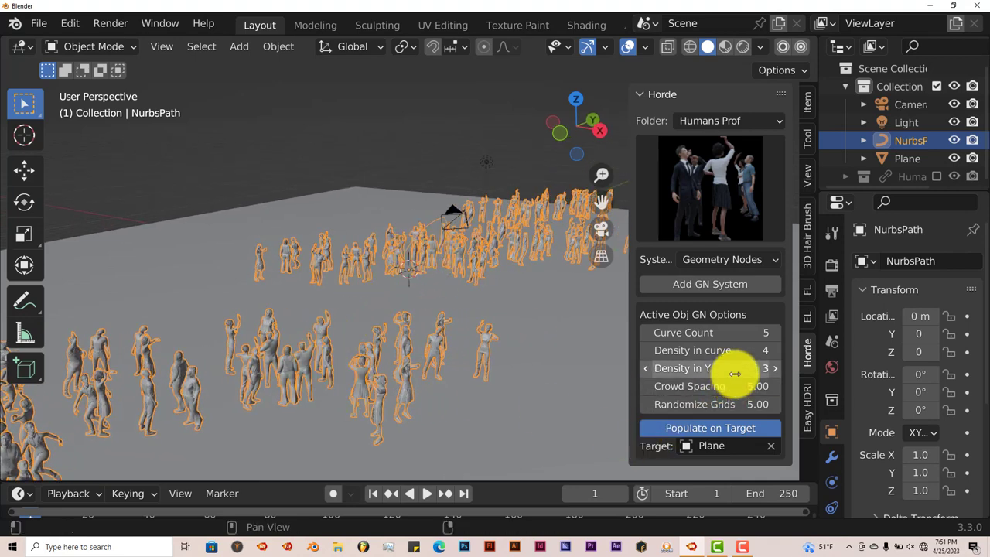
middle_drag(448, 397, 457, 391)
click(773, 351)
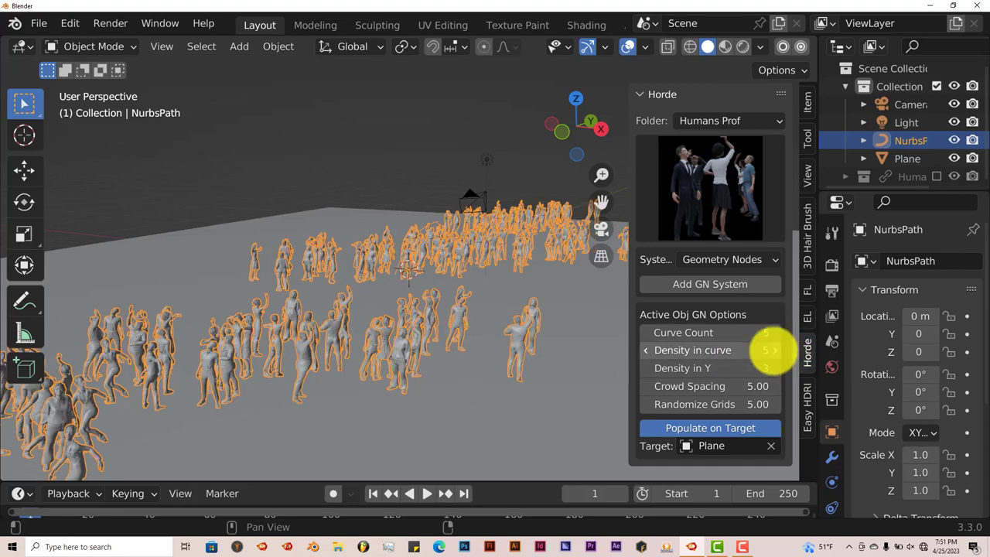
click(770, 349)
middle_drag(364, 358, 369, 363)
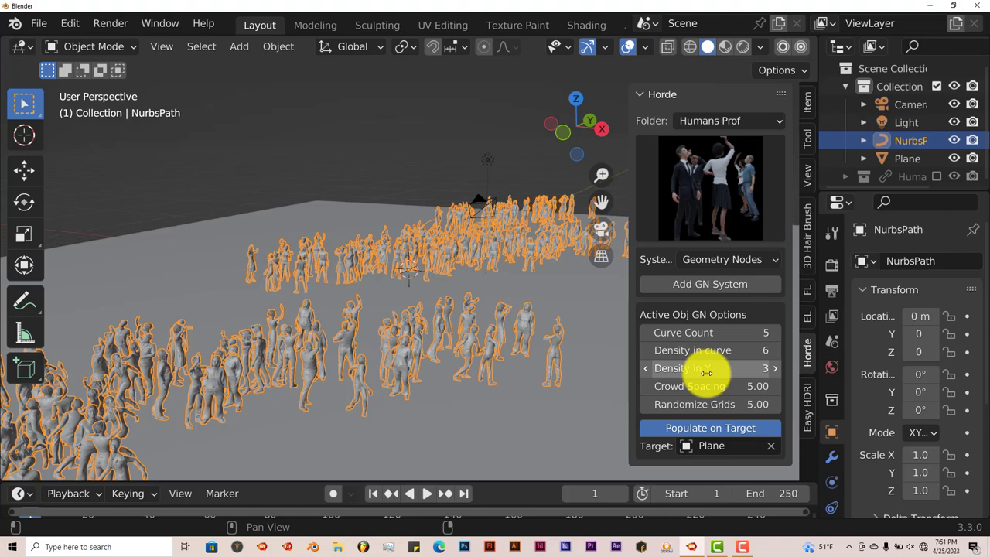
Set the crowd's Density in Y to 5 and its Crowd Spacing to 5.30
click(775, 369)
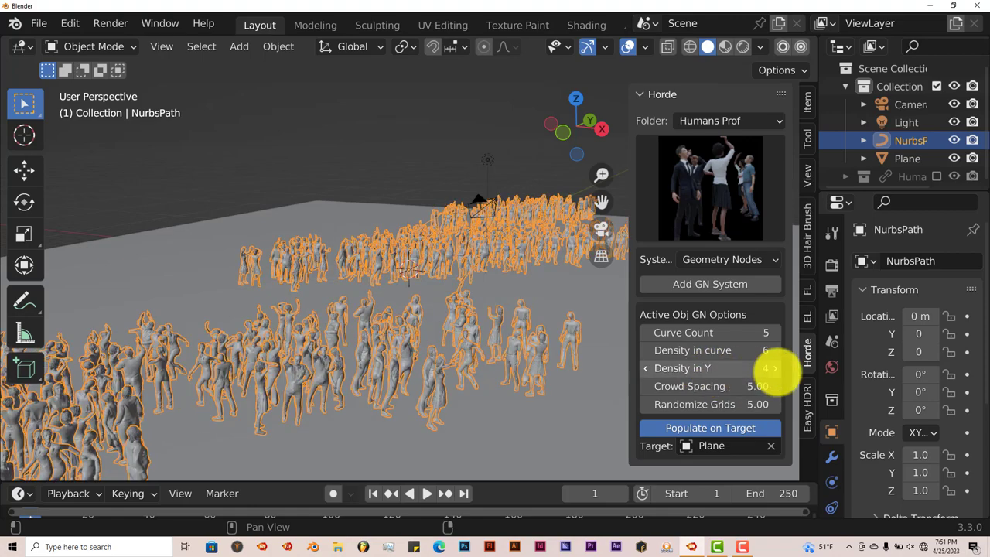
click(774, 368)
middle_drag(379, 342, 404, 353)
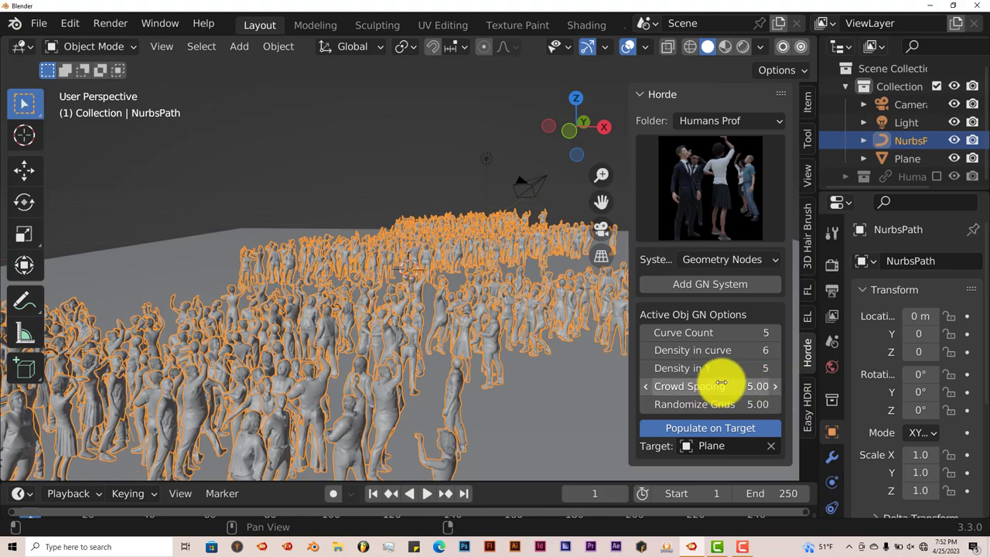
click(775, 386)
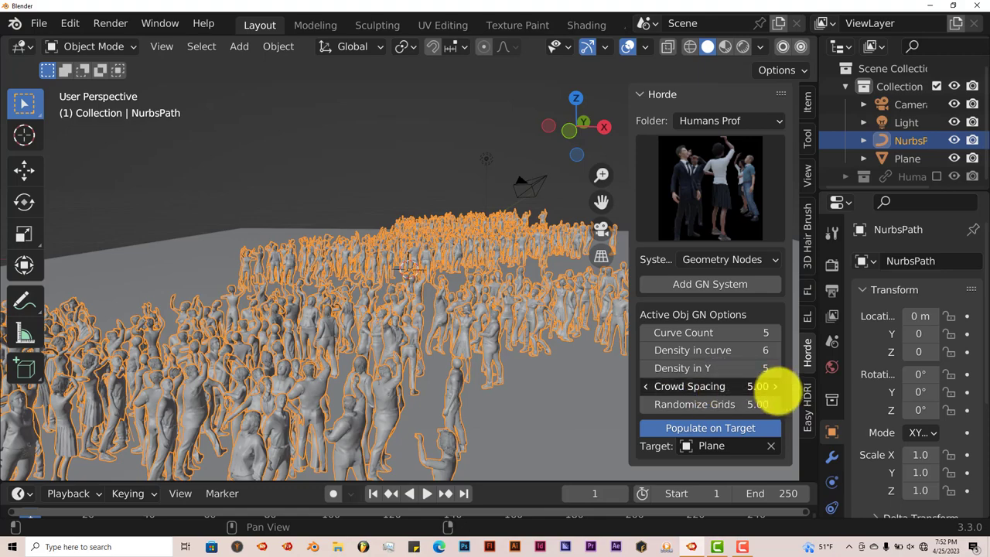
click(775, 386)
click(775, 386)
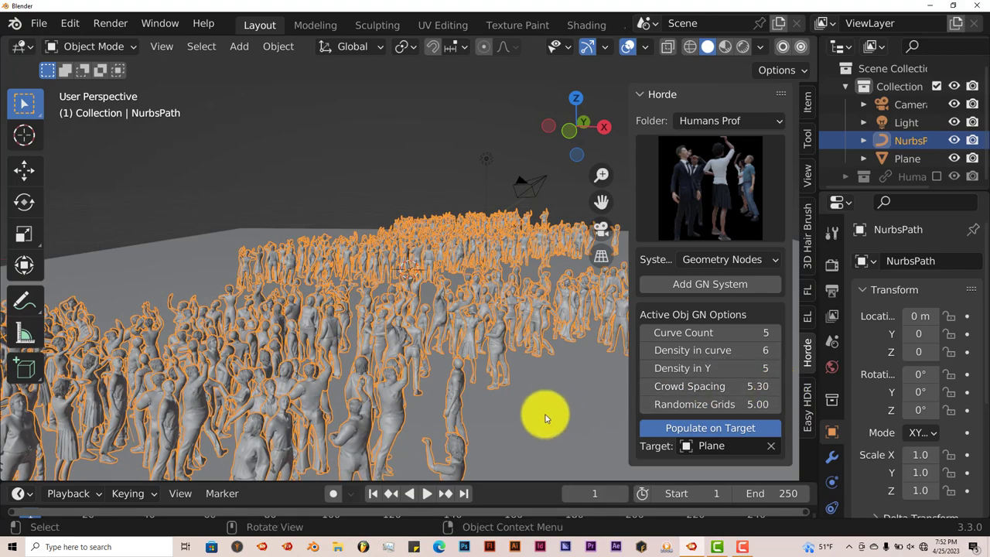
Raise the crowd's Randomize Grids value to 5.60
click(775, 403)
click(775, 404)
click(775, 404)
click(775, 403)
click(774, 404)
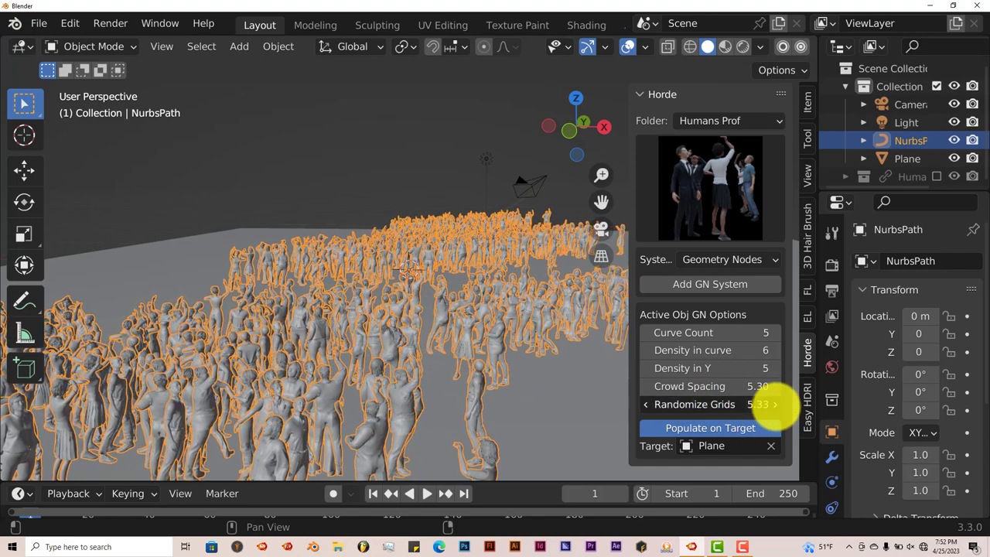
click(775, 404)
click(775, 404)
click(775, 403)
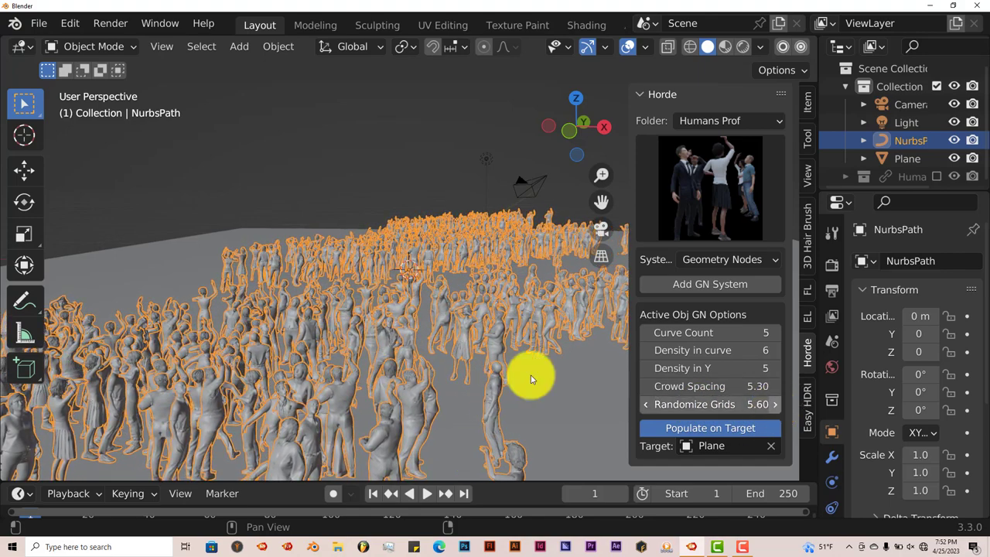
middle_drag(220, 334, 218, 338)
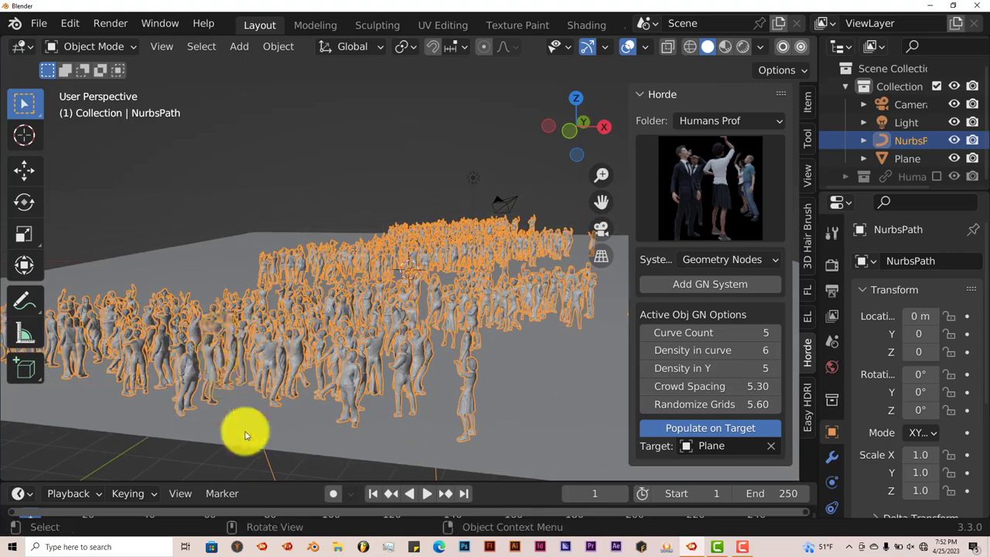
Play the denser crowd's animation briefly, stop it, and return to the first frame
click(430, 493)
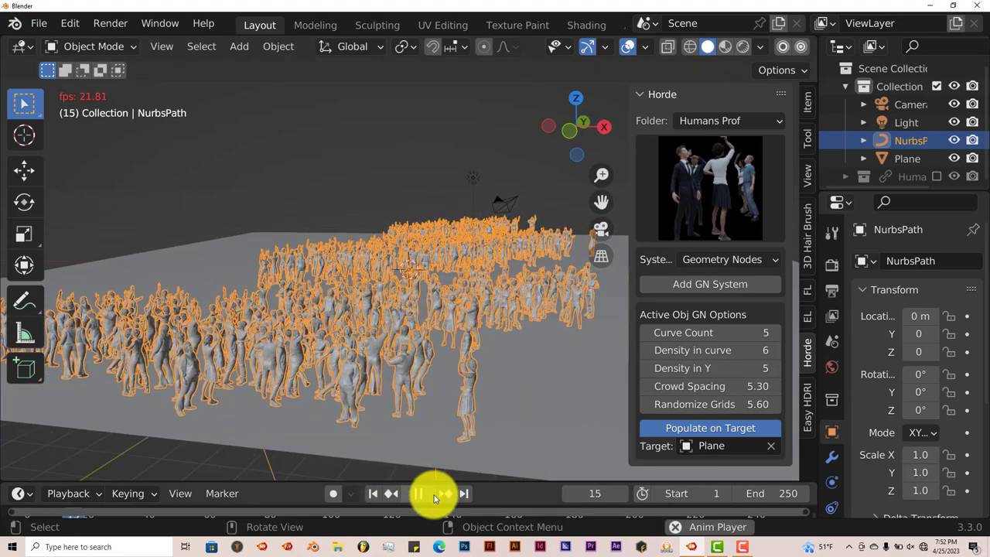
click(433, 494)
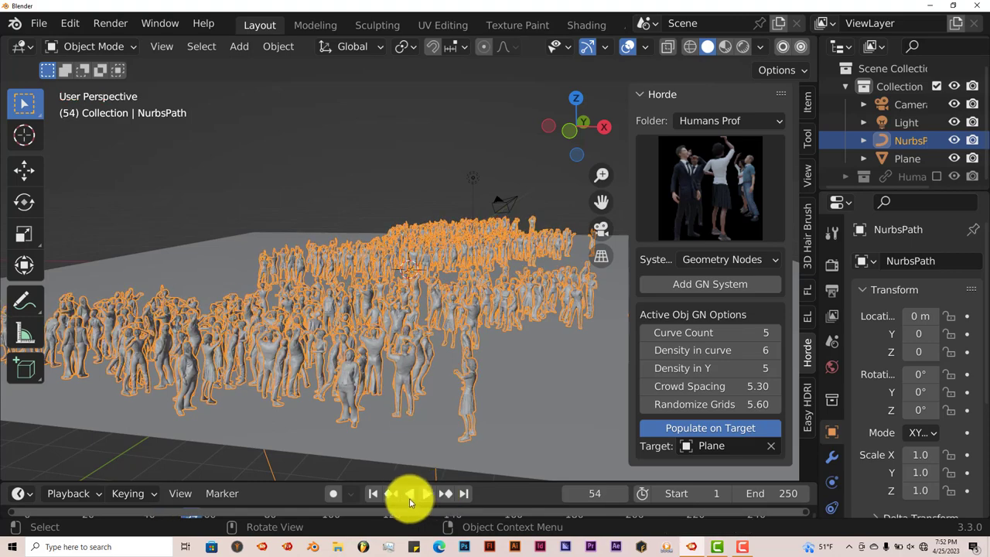
click(372, 495)
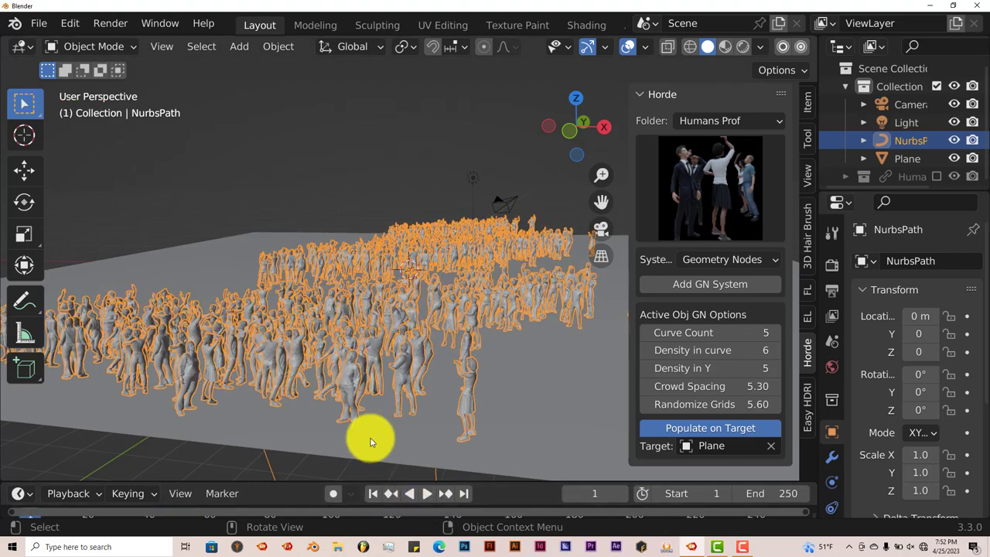
middle_drag(369, 441, 388, 422)
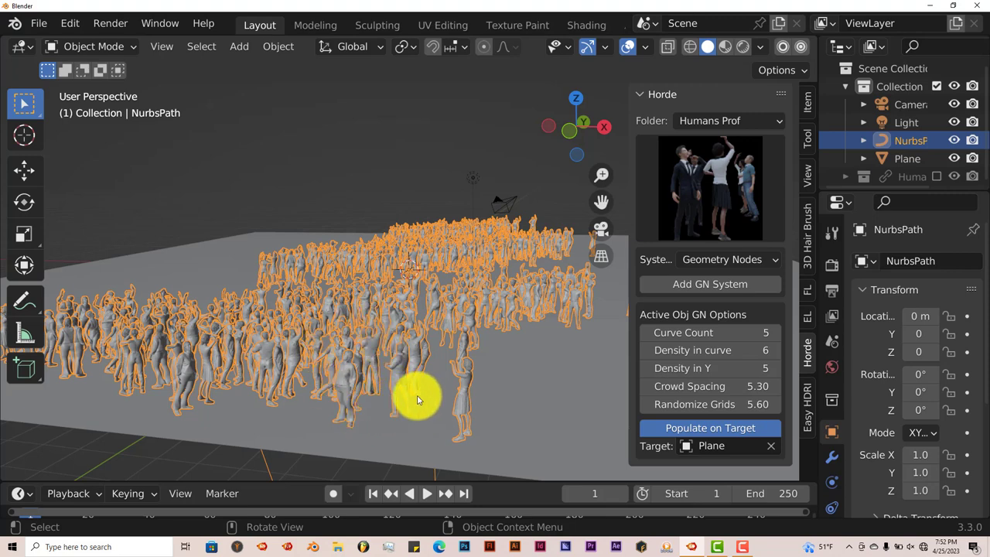
click(692, 212)
click(696, 124)
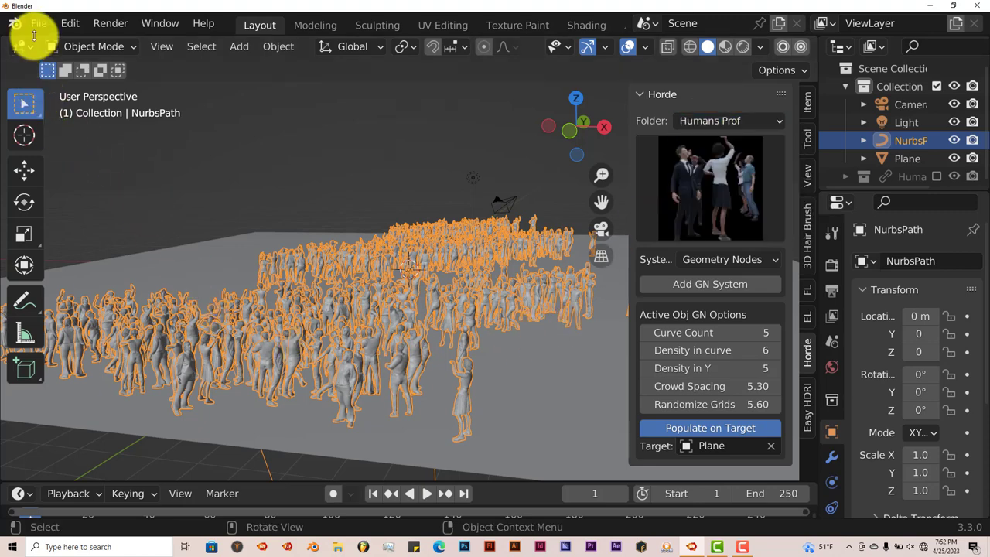
middle_drag(354, 379, 365, 382)
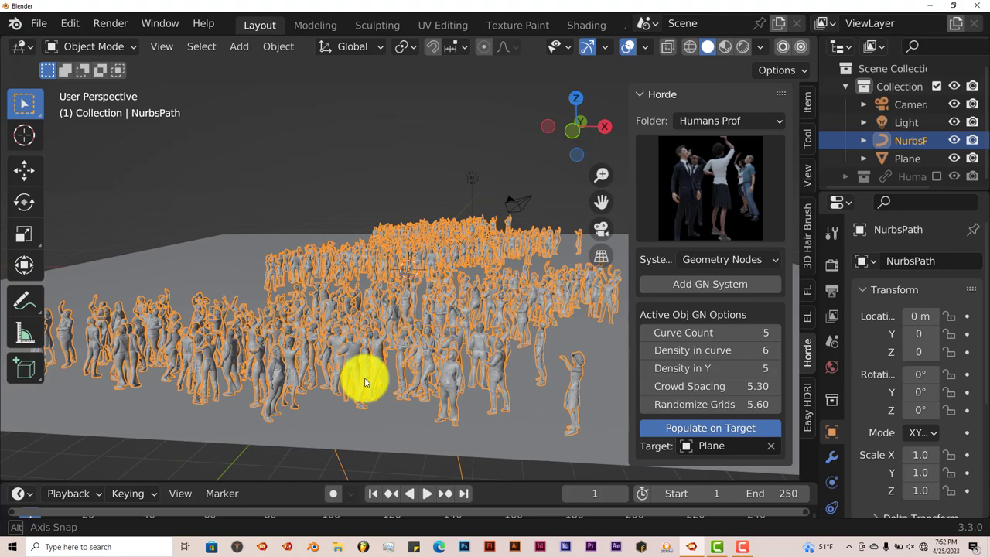
middle_drag(365, 382, 365, 382)
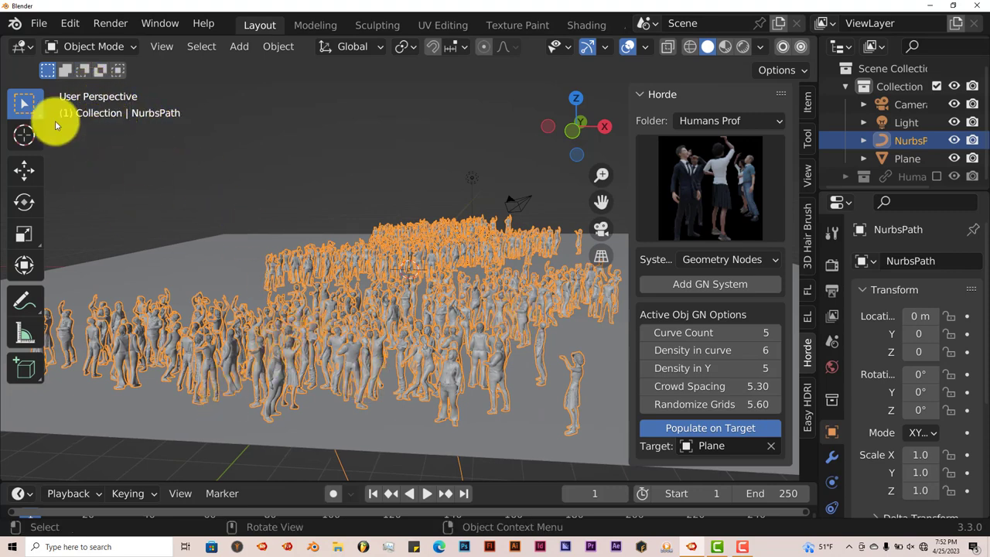
Start a new General file without saving the current scene and delete the default cube
click(38, 23)
mouse_move(46, 44)
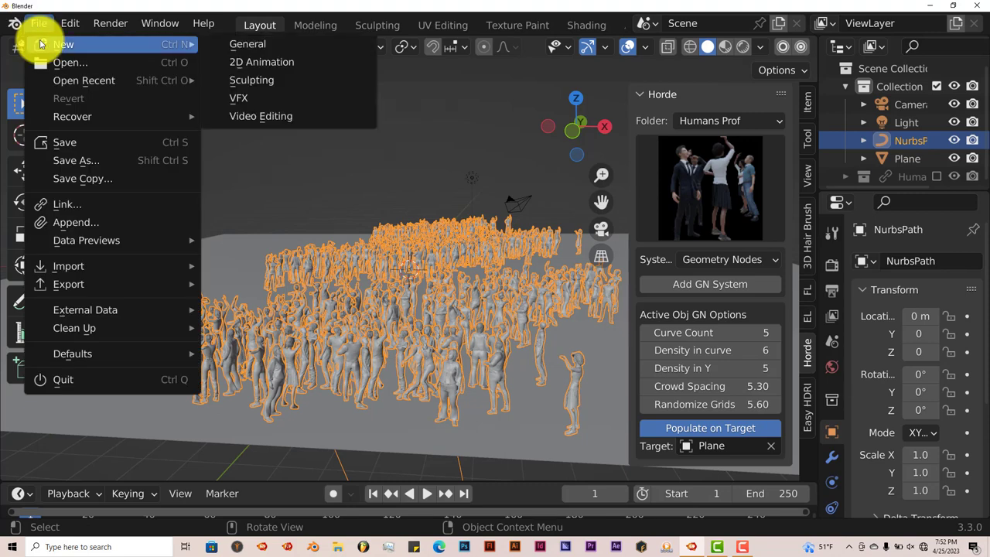
click(249, 54)
click(567, 308)
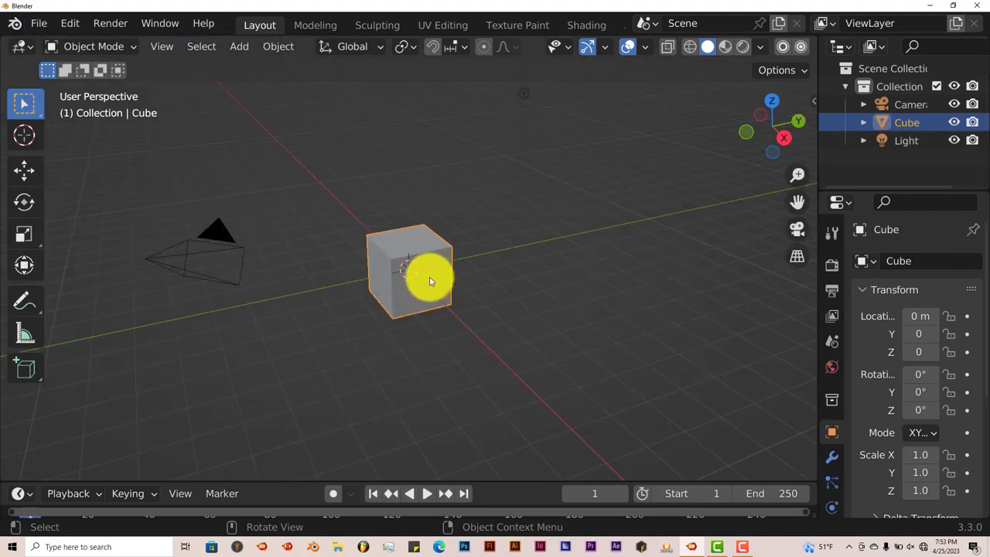
key(Delete)
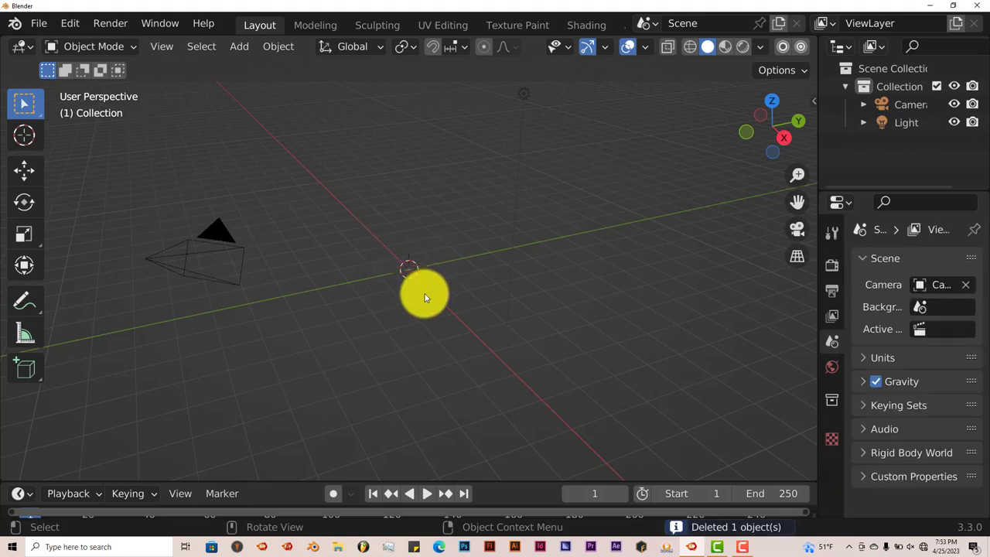
middle_drag(419, 323, 398, 325)
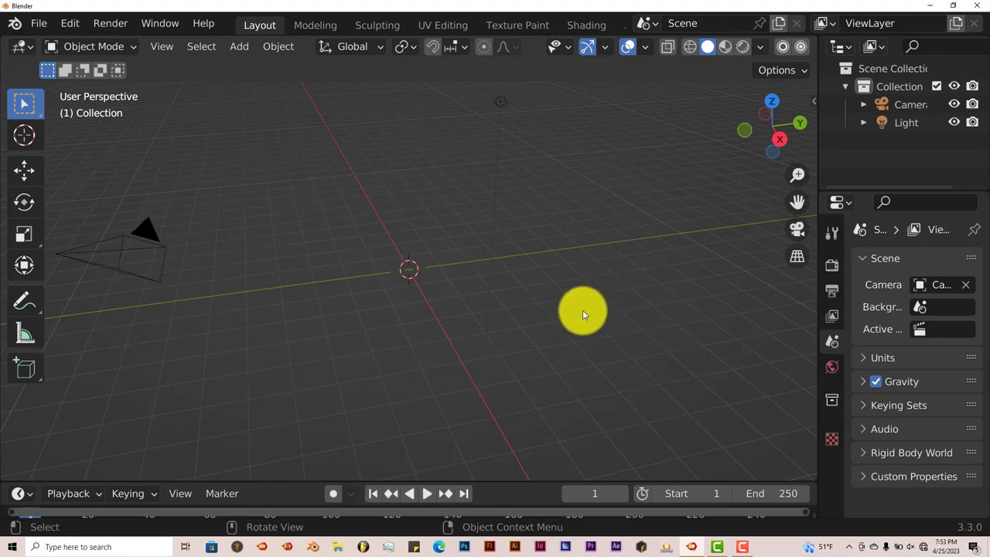
Add a mesh plane and scale it up uniformly to about 14.6 as a large ground
middle_drag(581, 311, 588, 288)
key(shift+a)
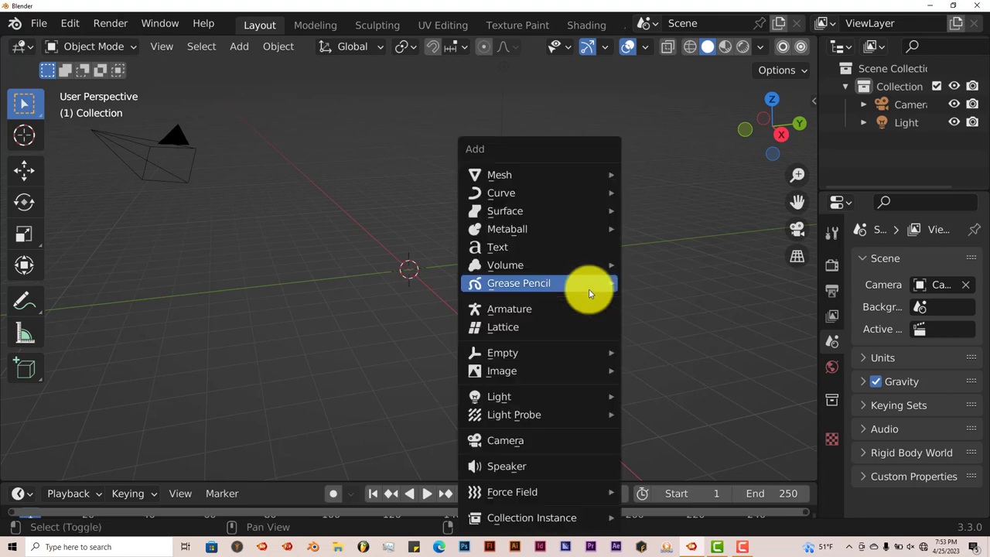
mouse_move(559, 176)
click(702, 176)
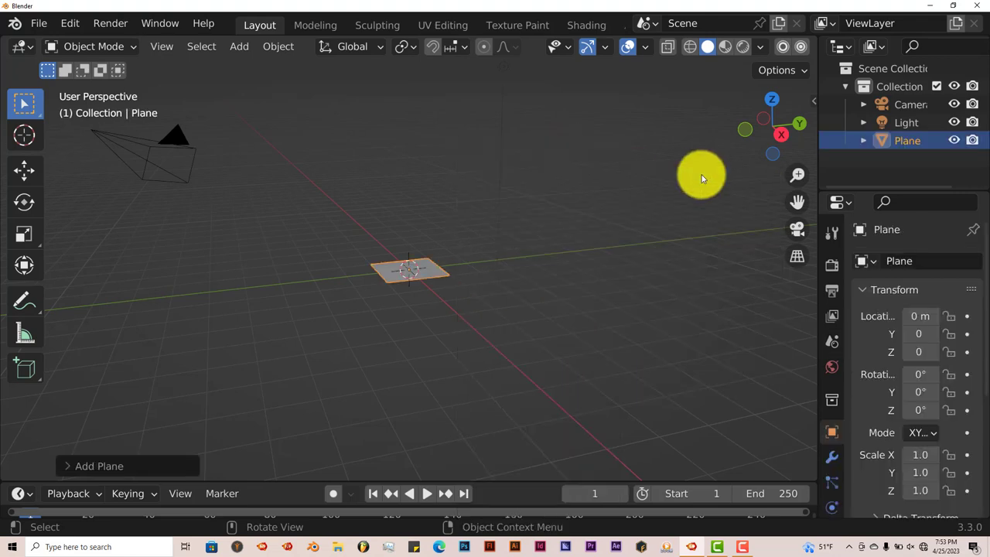
key(s)
click(273, 461)
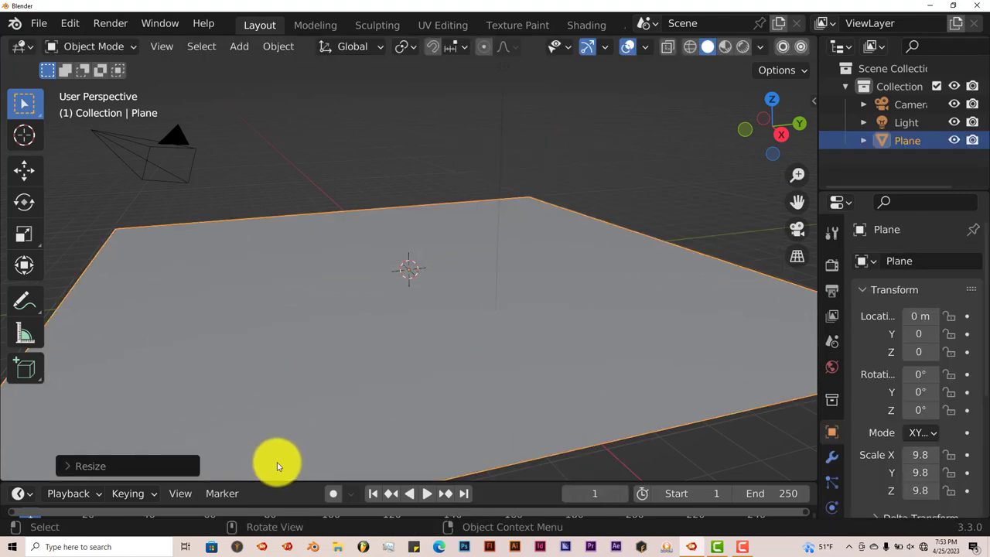
scroll(499, 410, down, 4)
key(s)
click(570, 460)
Choose the walking crowd from Horde's Humans Prof folder and add it as a geometry nodes system
key(n)
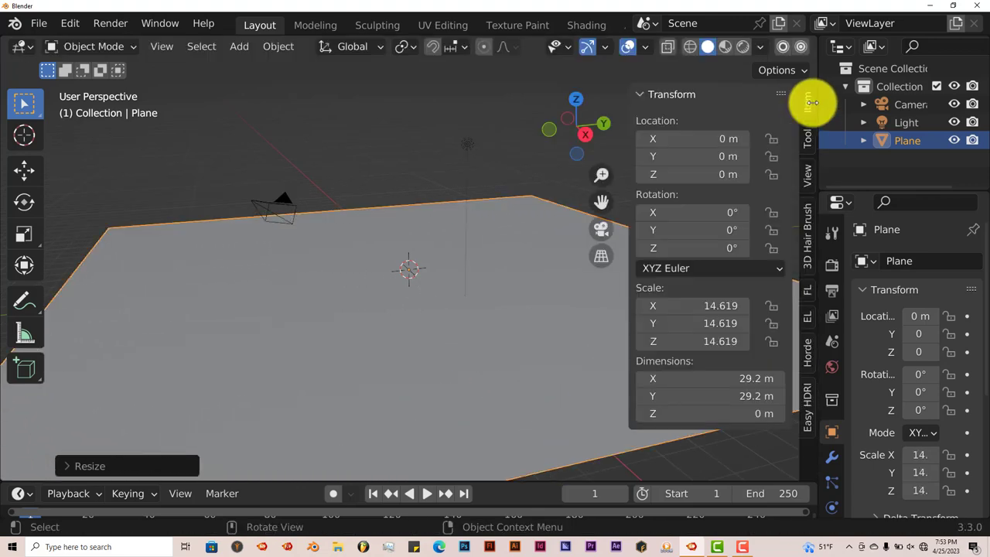
click(808, 356)
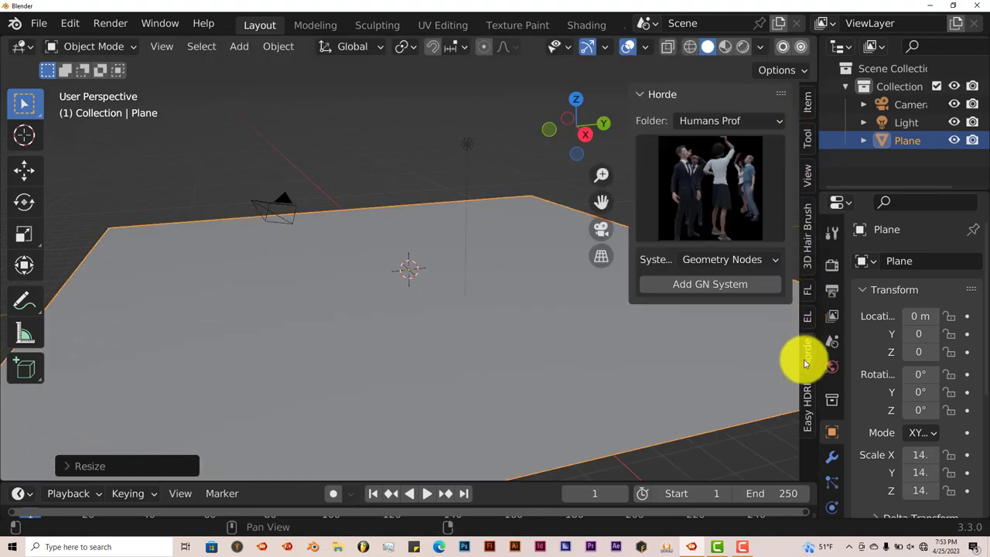
click(695, 166)
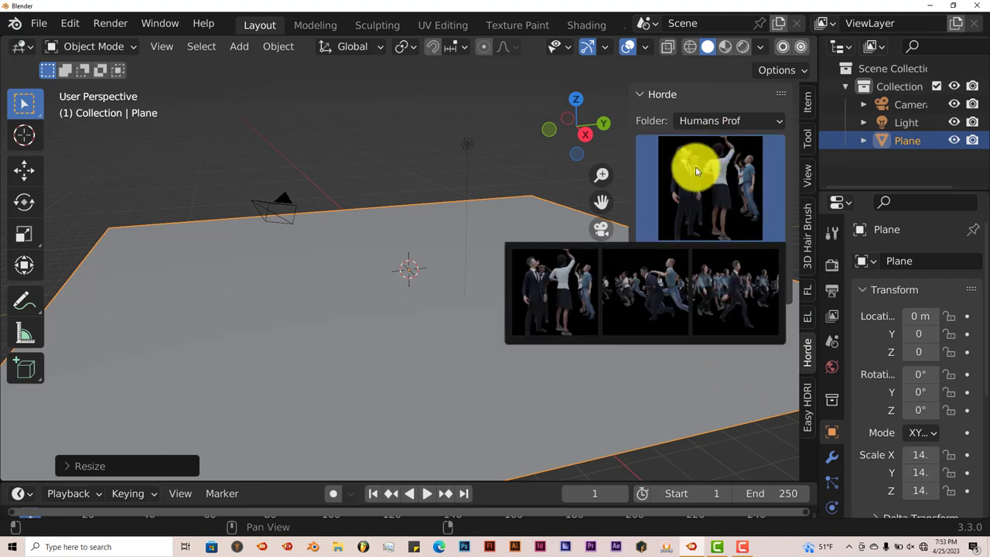
click(724, 270)
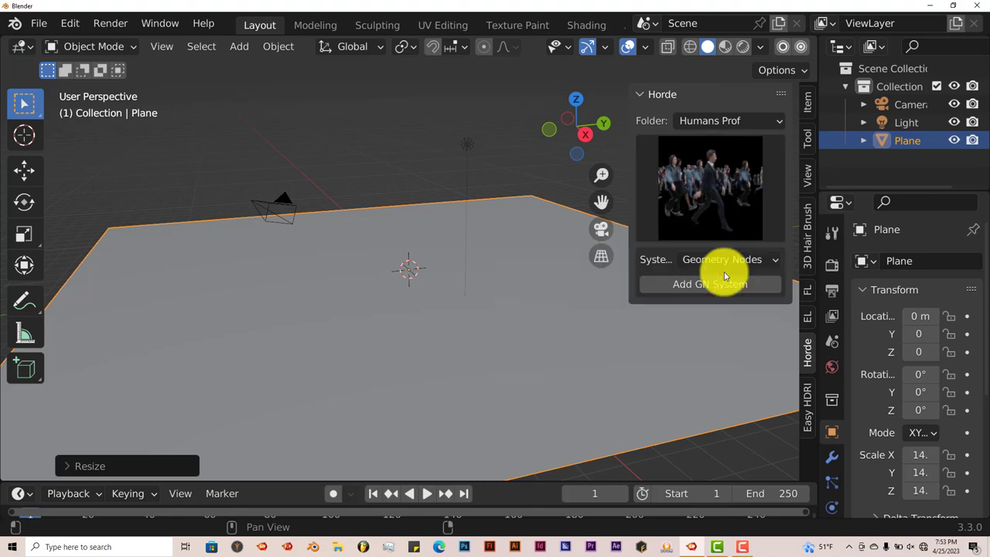
click(677, 286)
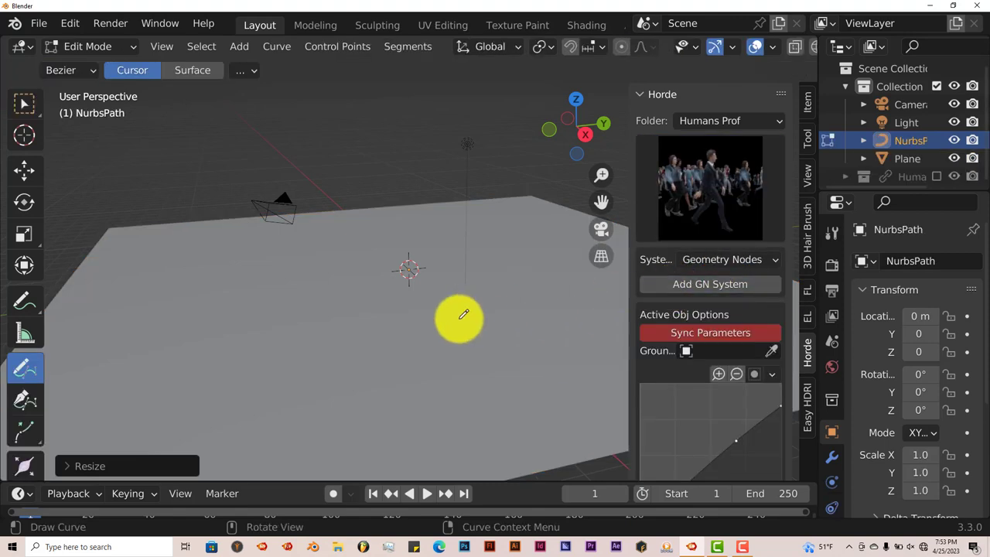
Draw a freehand S-shaped walking path across the plane to its far corner, return to Object Mode, and sync the crowd's parameters
middle_drag(231, 327, 219, 343)
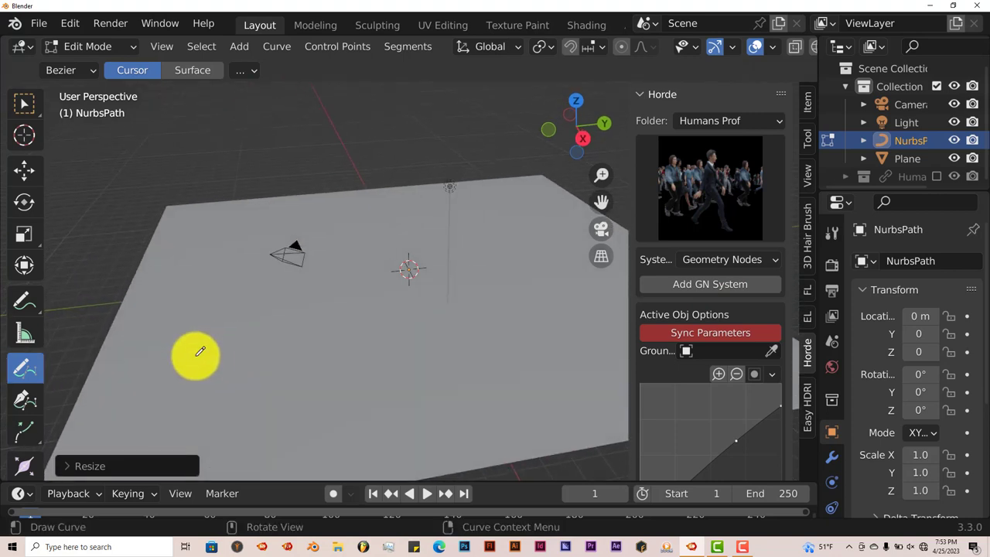
mouse_move(206, 350)
mouse_down()
mouse_move(360, 355)
mouse_move(579, 206)
mouse_up()
key(Tab)
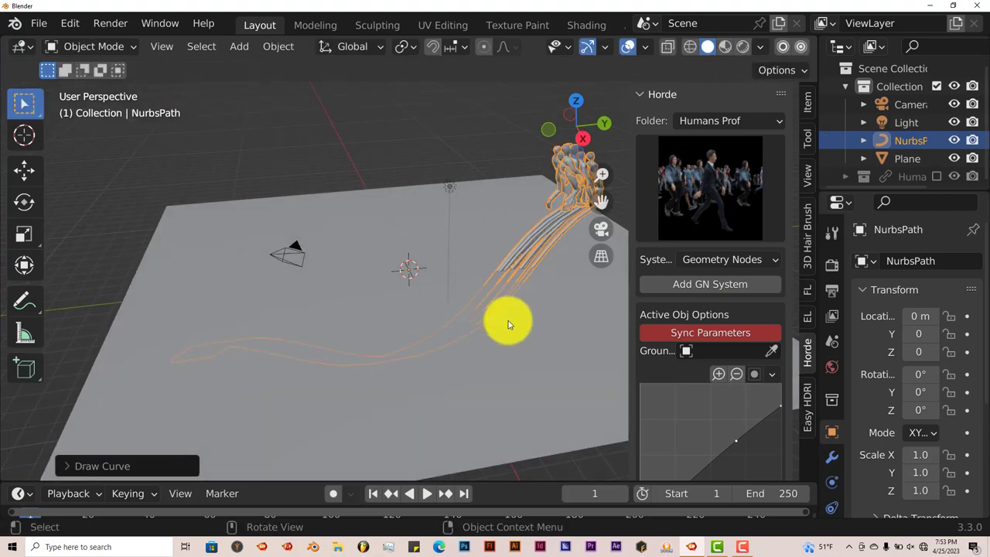
mouse_move(508, 324)
middle_down()
mouse_move(515, 294)
mouse_move(515, 307)
mouse_move(500, 298)
mouse_move(482, 318)
mouse_move(506, 311)
middle_up()
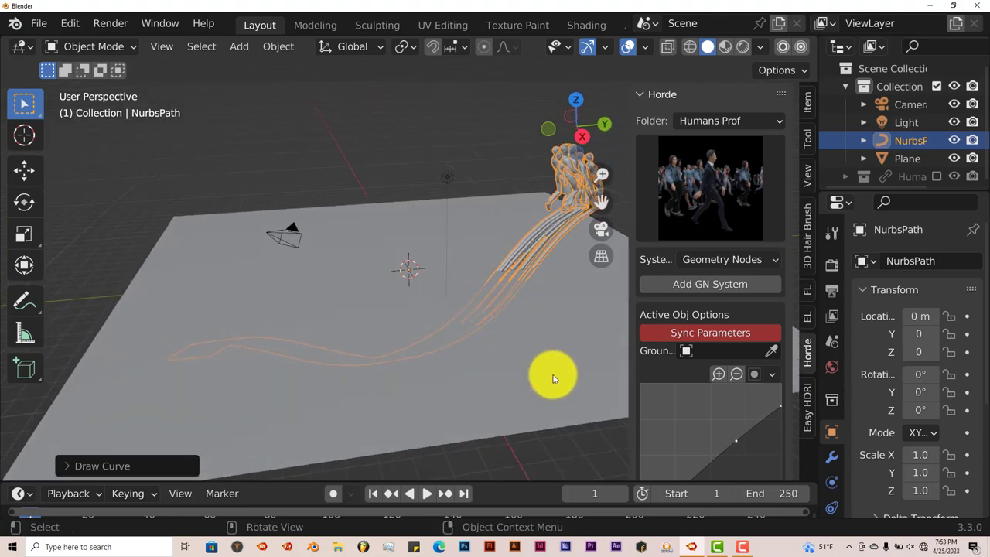
click(711, 334)
scroll(574, 425, down, 1)
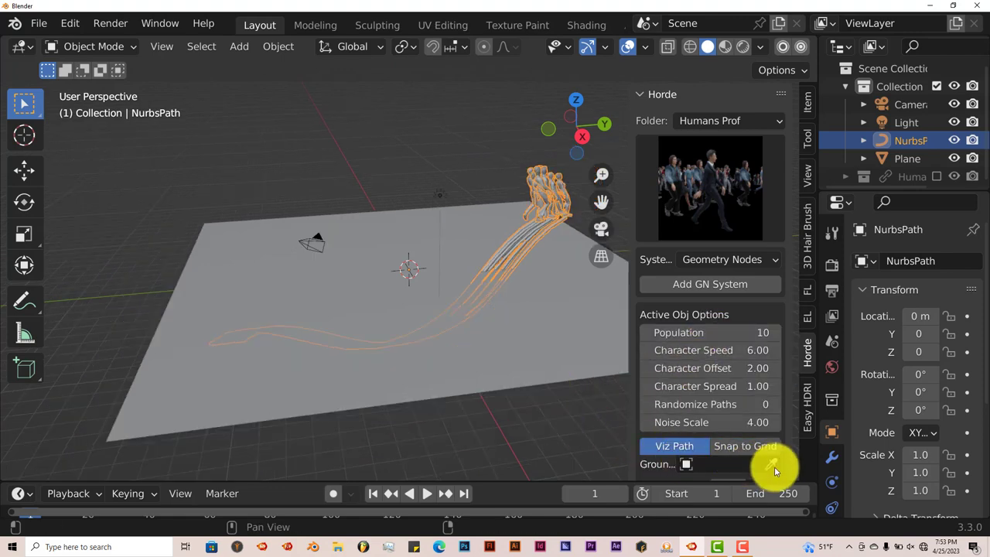
Assign the Plane as the crowd's ground object and enable snapping to the ground
click(350, 270)
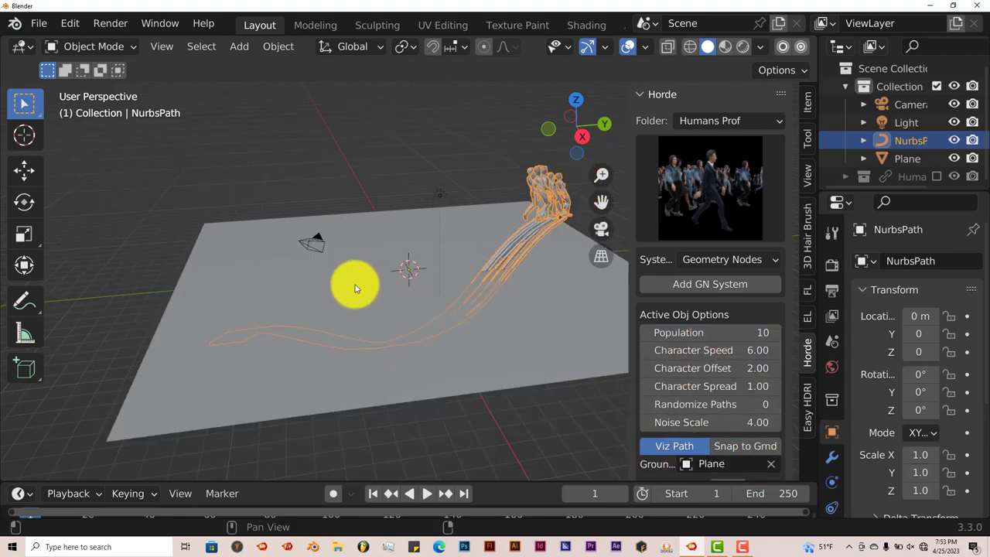
click(729, 446)
scroll(508, 387, up, 2)
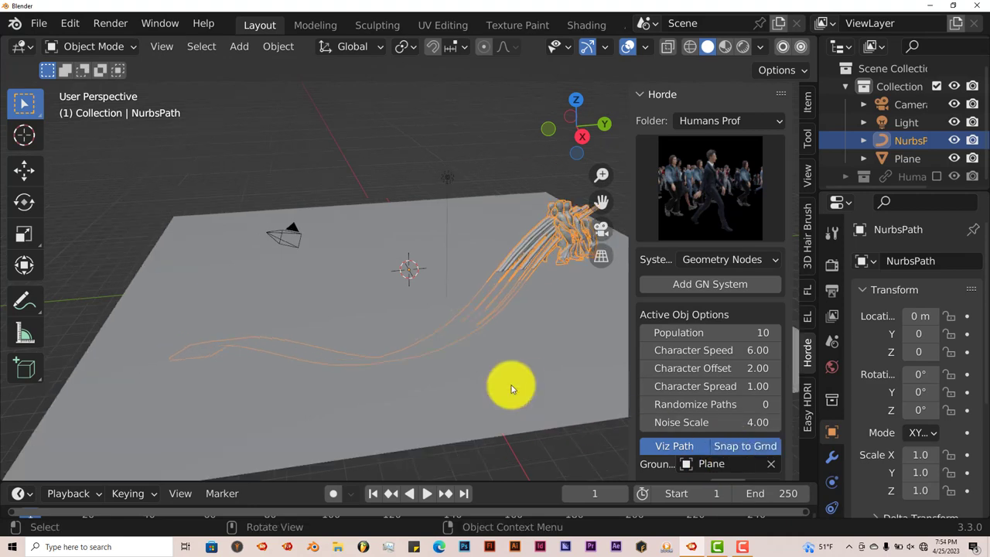
scroll(510, 389, down, 1)
middle_drag(510, 389, 453, 389)
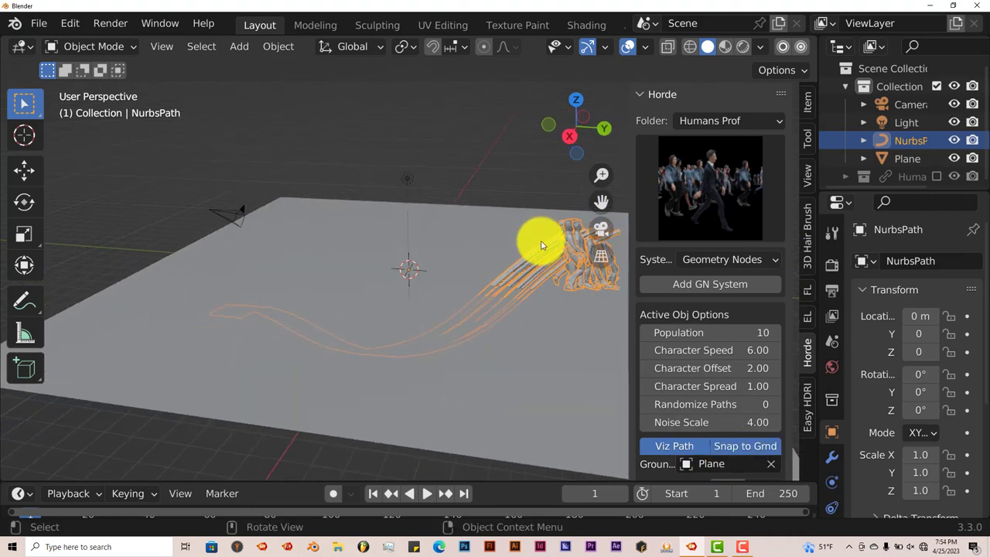
Turn off the path visualization for the walking crowd
drag(593, 198, 395, 315)
scroll(395, 312, up, 5)
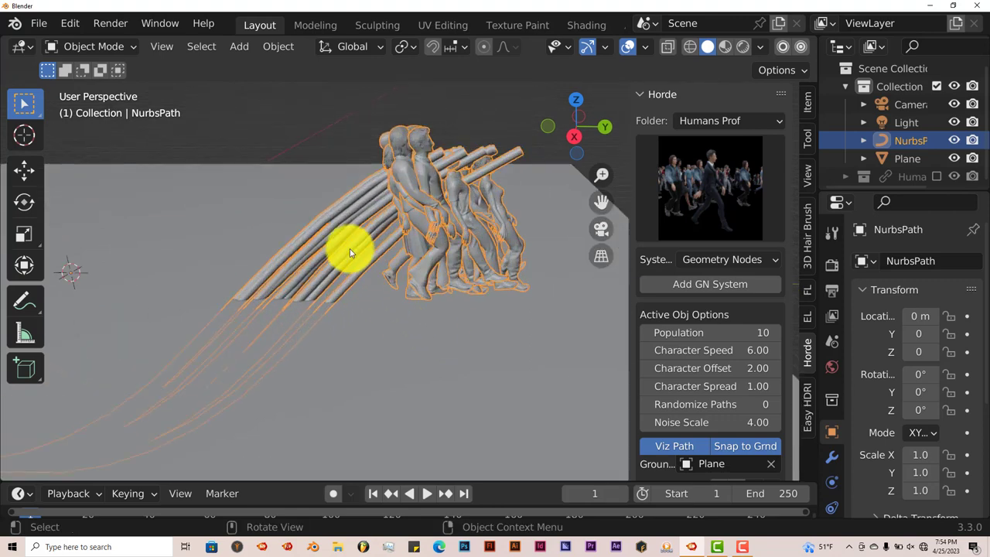
middle_drag(348, 257, 364, 266)
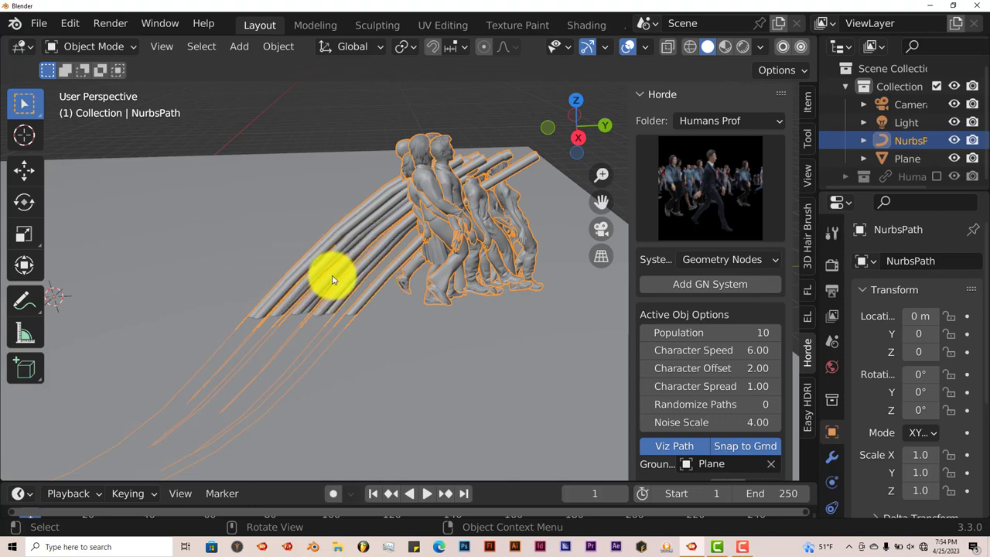
click(673, 452)
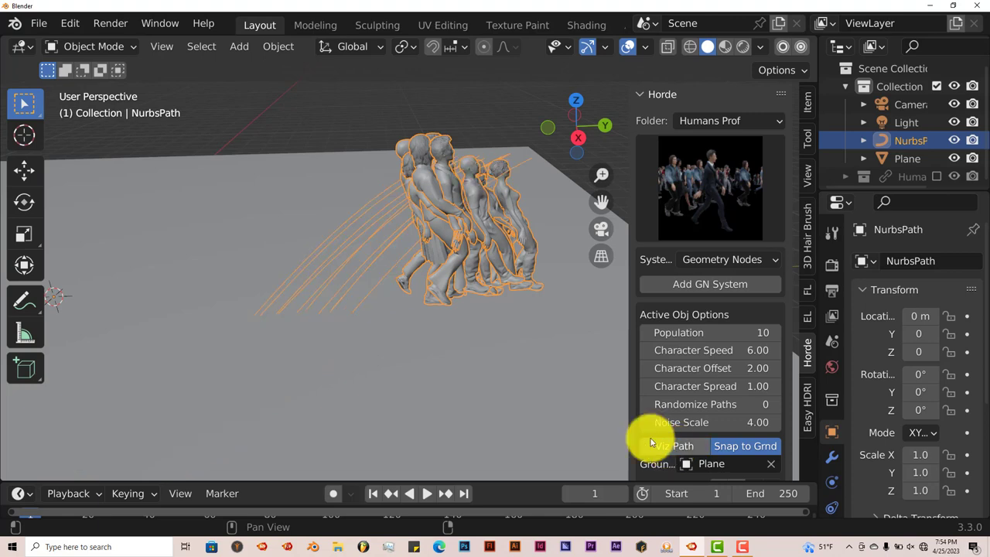
Play the animation to check how the crowd moves with ground snapping on, and return to the first frame
middle_drag(521, 405, 330, 380)
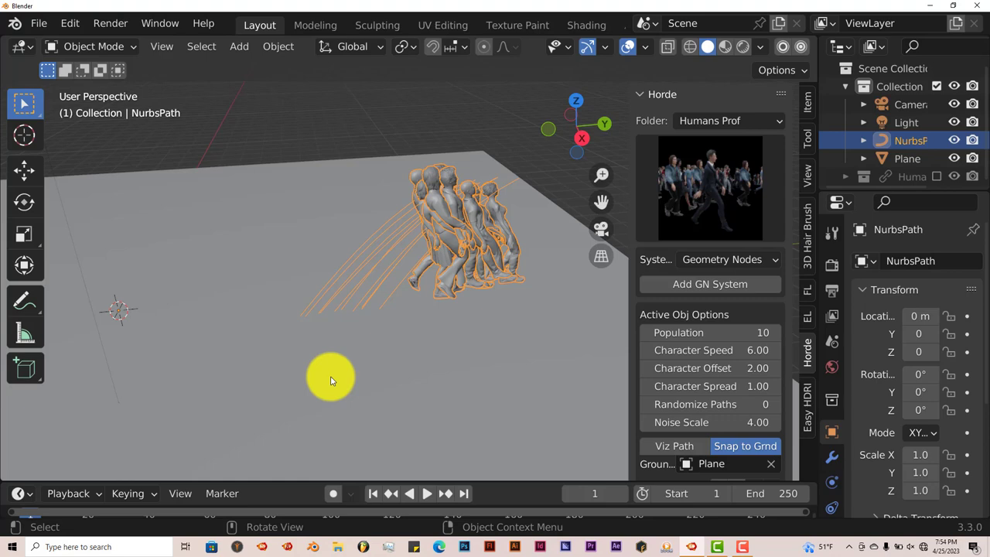
middle_drag(331, 380, 420, 470)
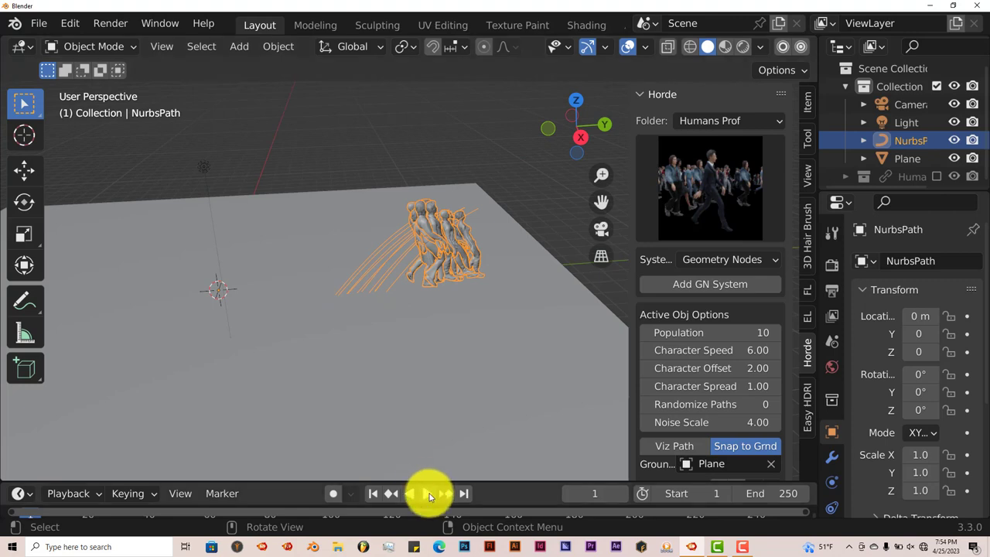
click(426, 494)
mouse_move(453, 358)
middle_down()
mouse_move(453, 335)
mouse_move(468, 336)
mouse_move(449, 348)
mouse_move(444, 317)
mouse_move(454, 340)
middle_up()
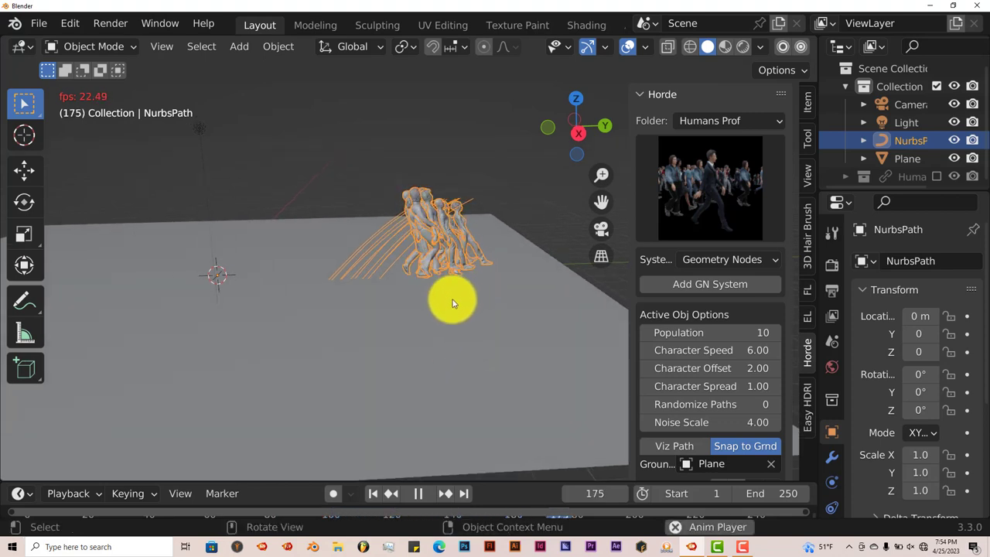
middle_drag(453, 299, 457, 300)
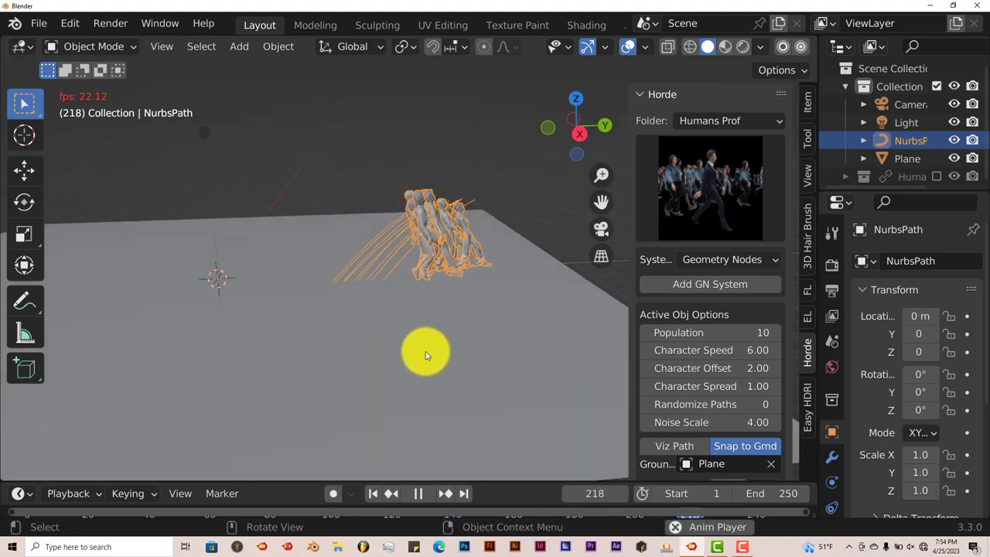
click(416, 493)
click(372, 493)
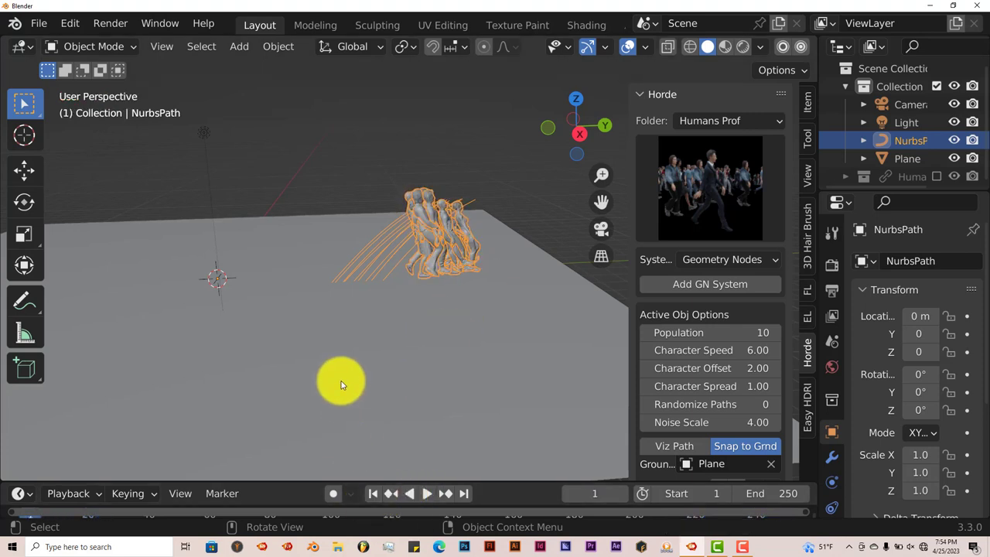
Flatten the NurbsPath curve by scaling its control points to 0 along Z in Edit Mode, and return to Object Mode
middle_drag(371, 309, 382, 317)
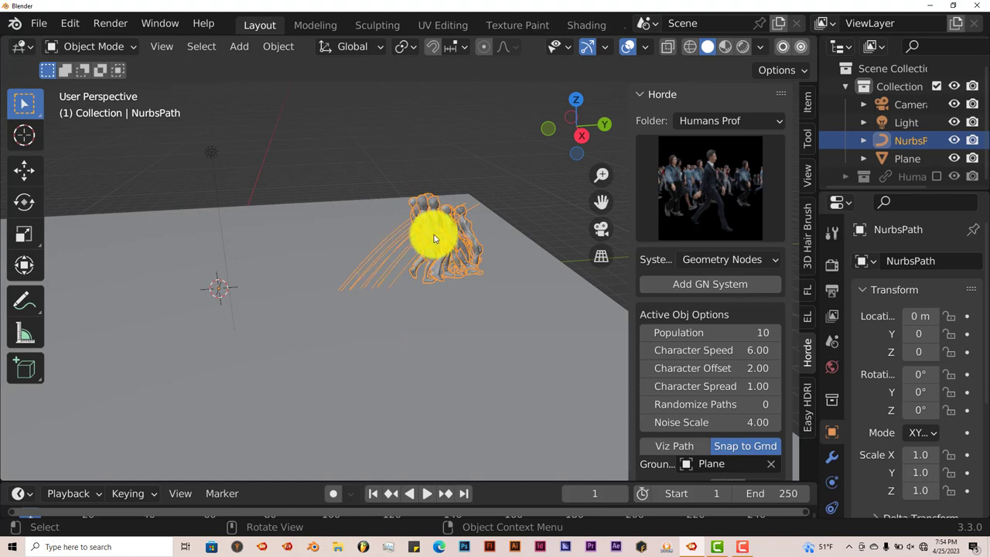
key(Tab)
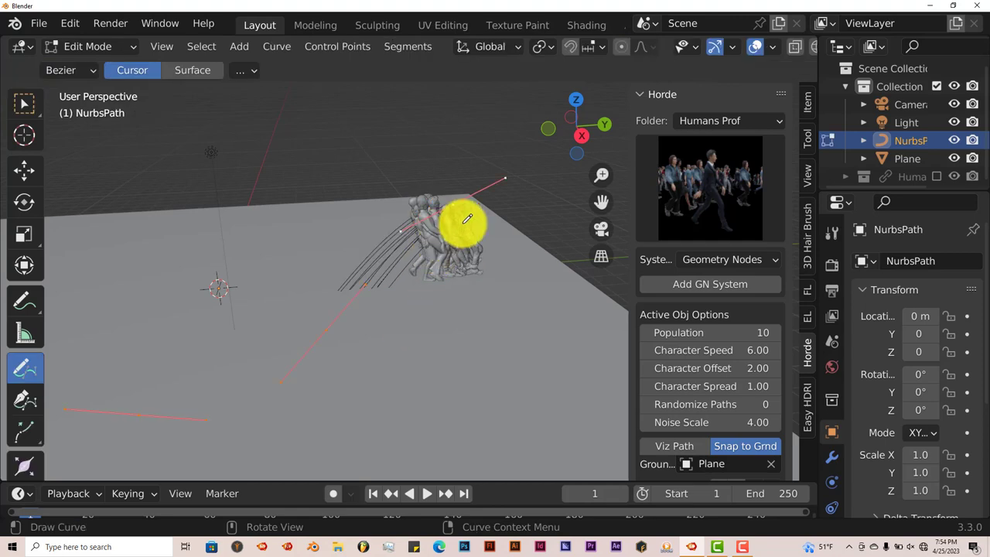
scroll(467, 219, down, 1)
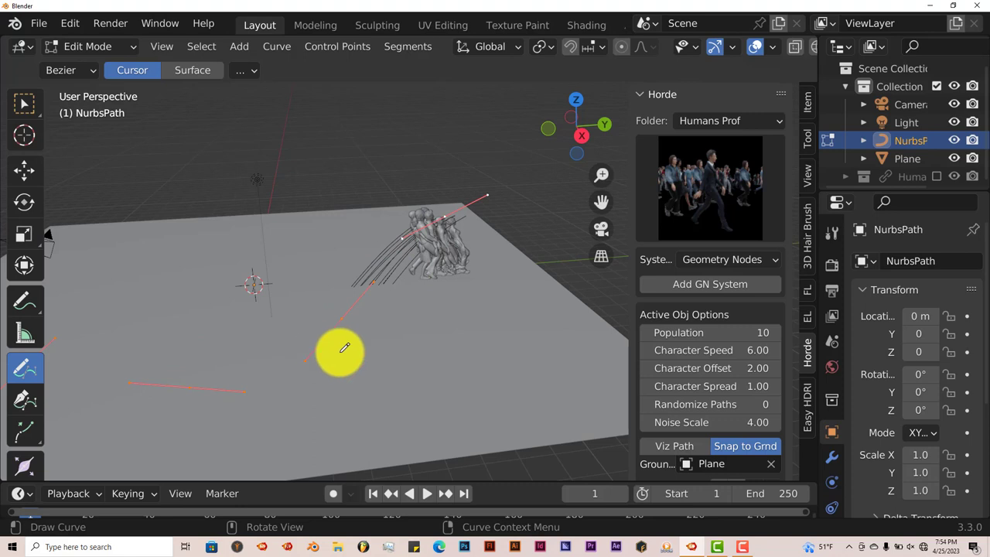
key(s)
key(z)
key(0)
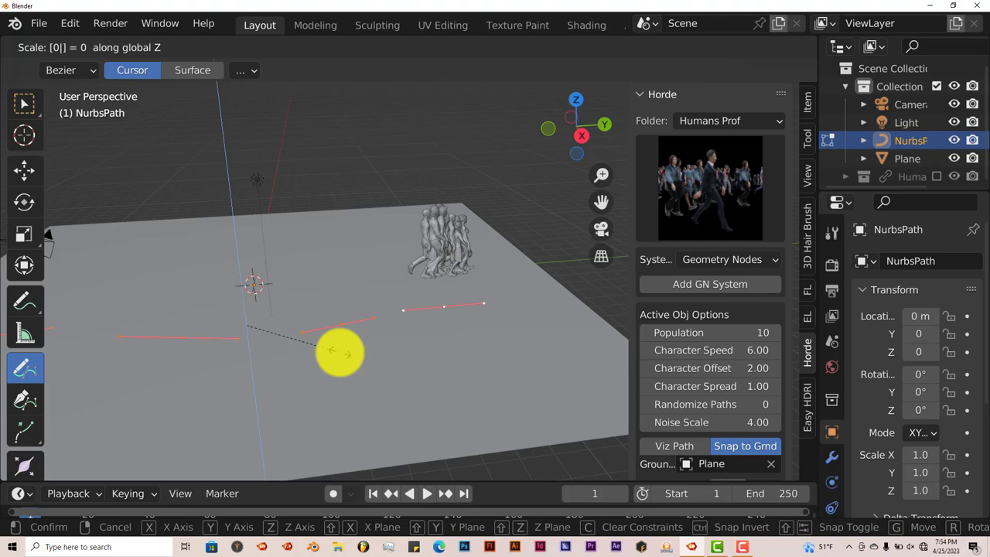
key(Return)
key(Tab)
Lower the Character Offset to 0.32 to move the crowd back toward the start of its path
middle_drag(449, 272, 436, 287)
scroll(408, 309, up, 2)
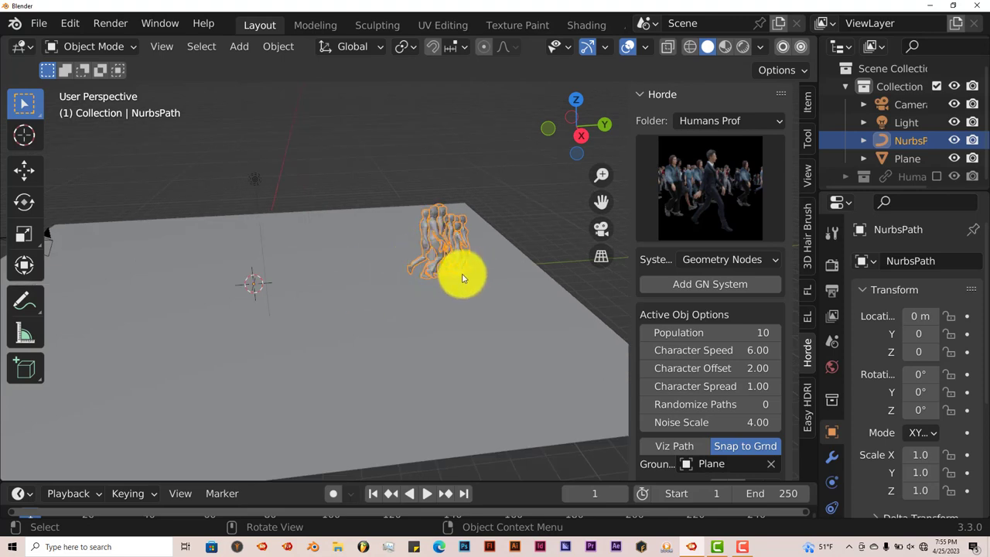
scroll(457, 282, down, 2)
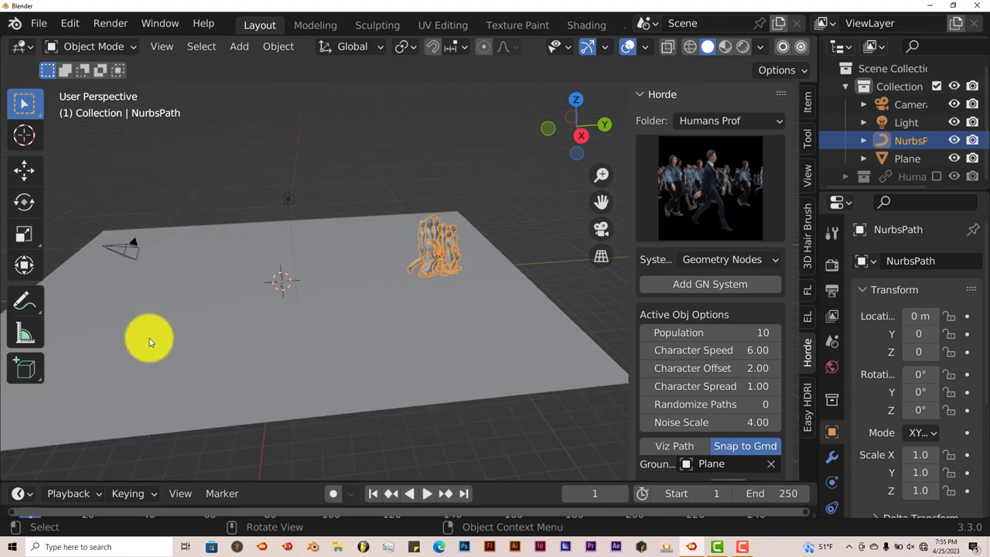
click(718, 371)
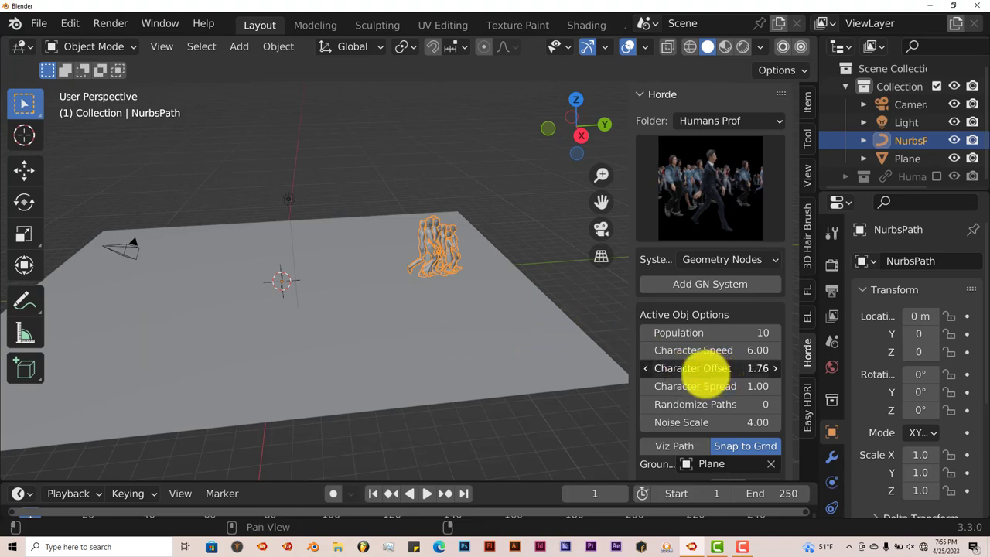
drag(705, 370, 686, 377)
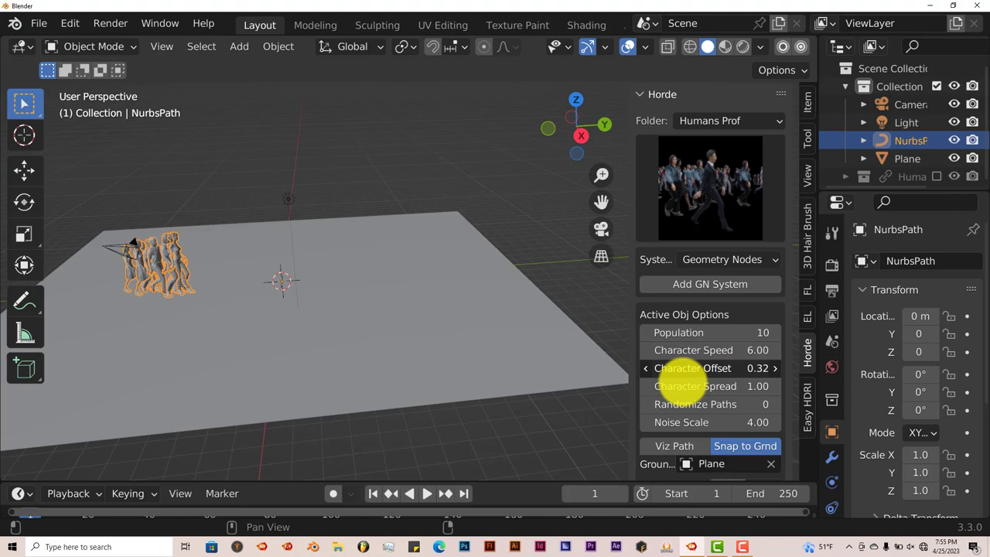
Play the animation to check the crowd walking along the flattened path, and rewind to frame 1
click(426, 493)
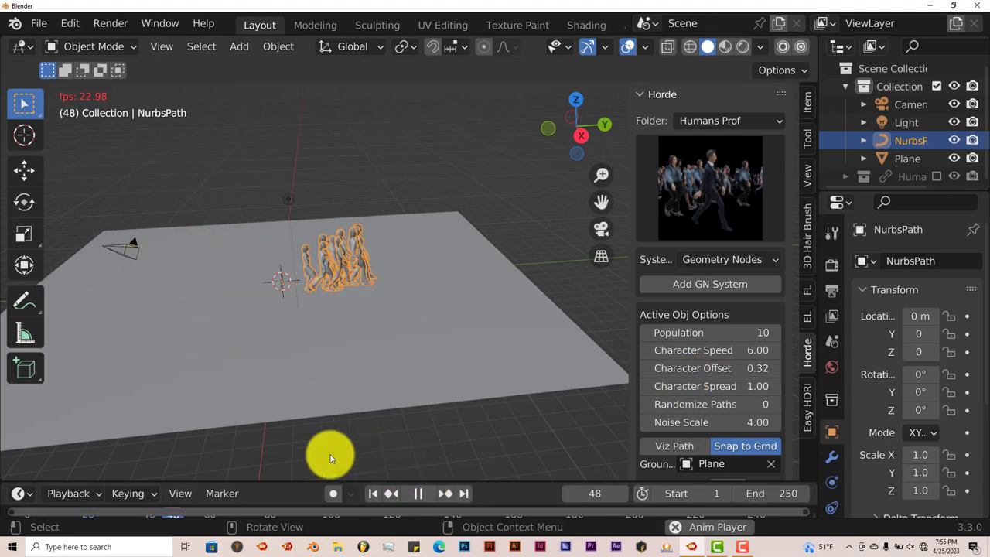
click(417, 493)
click(373, 494)
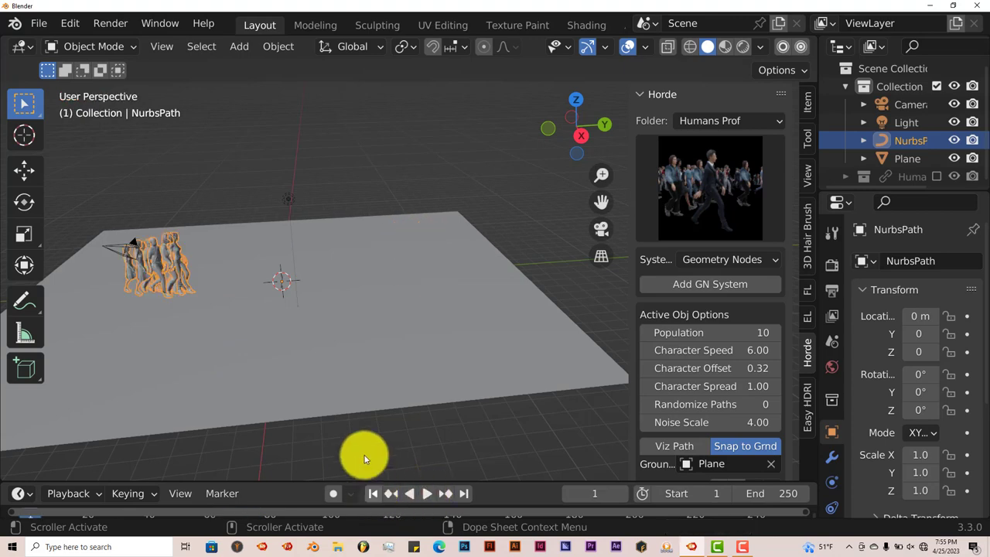
Set the crowd's Character Speed to 2
scroll(352, 446, up, 2)
scroll(602, 201, down, 1)
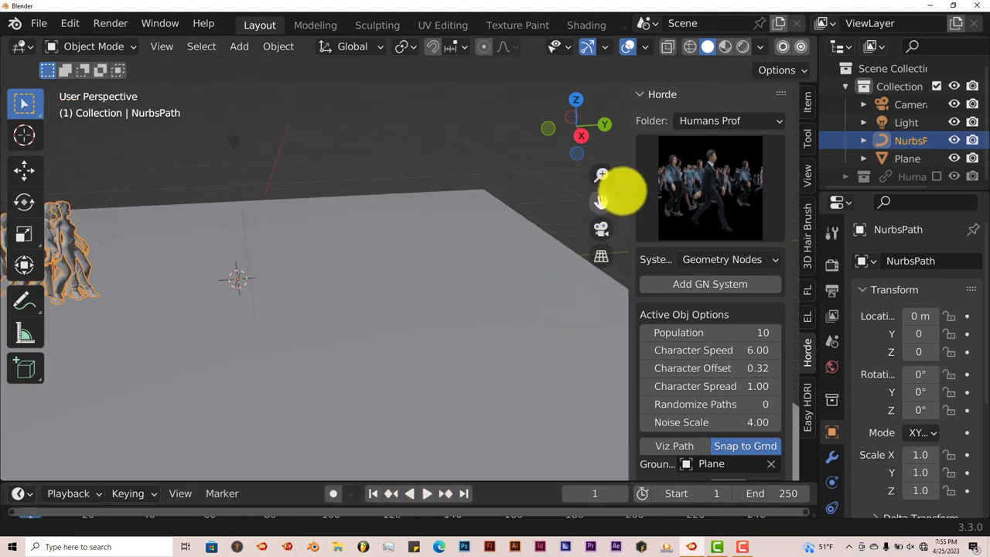
drag(602, 201, 670, 184)
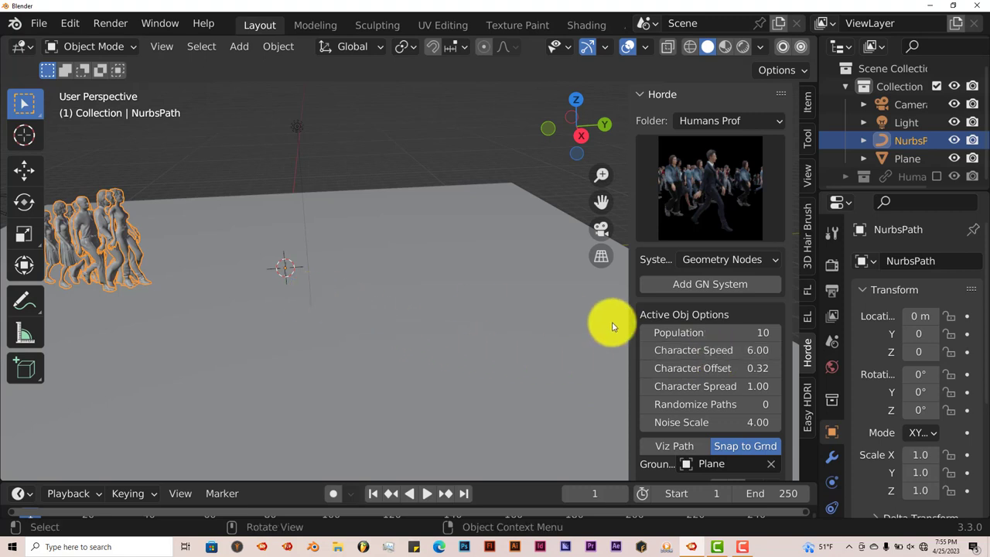
click(688, 349)
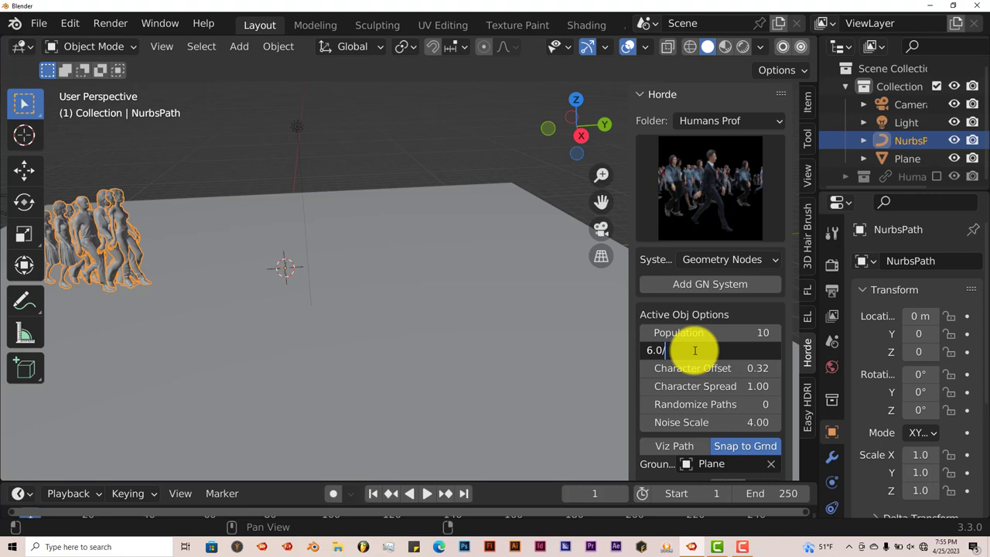
key(Return)
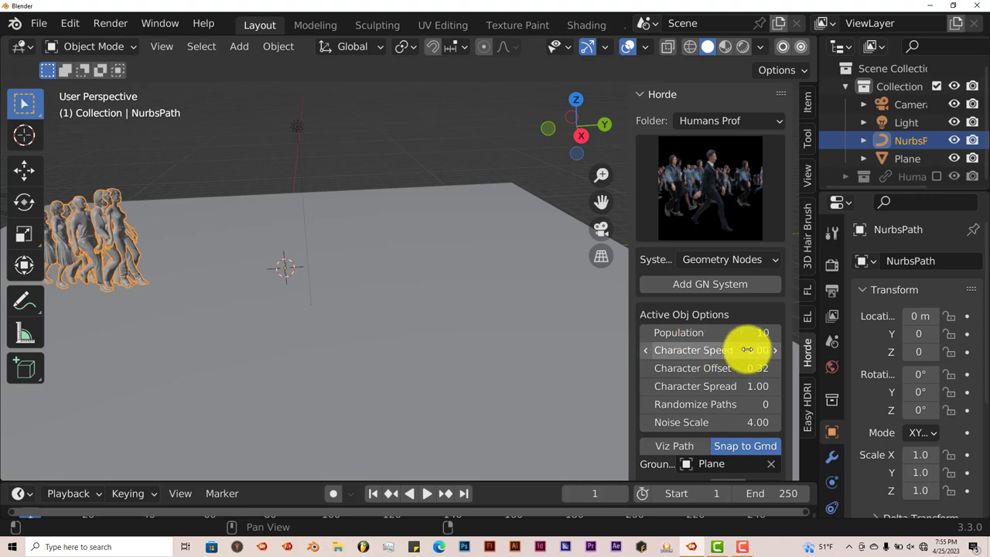
click(745, 349)
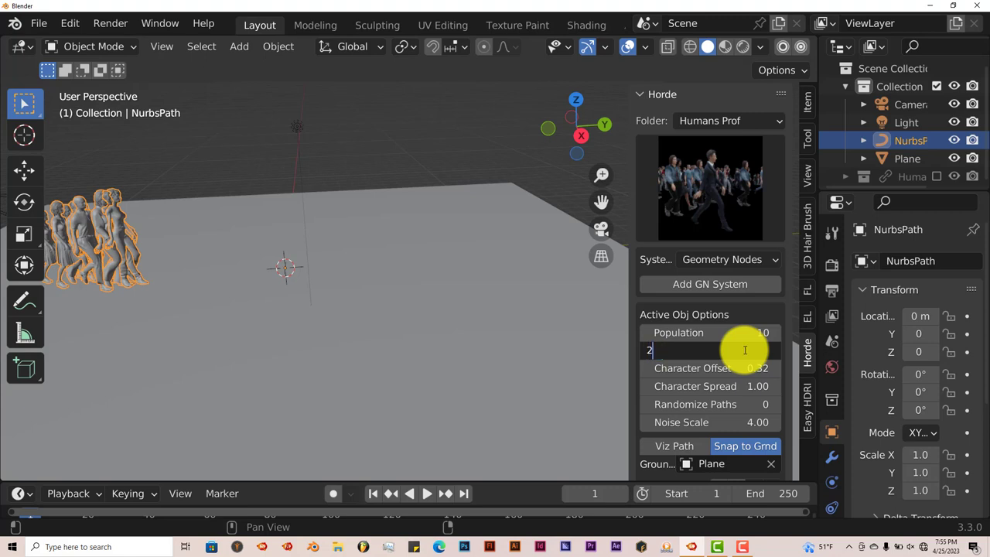
text(2)
key(Return)
Play back the crowd's walk to check the new speed, and return to the first frame
scroll(394, 402, down, 2)
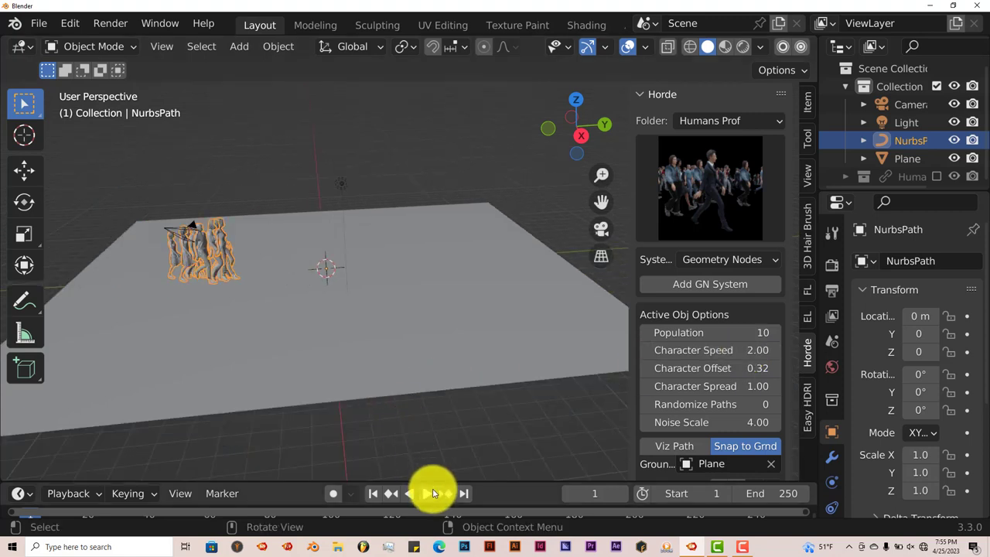
click(430, 494)
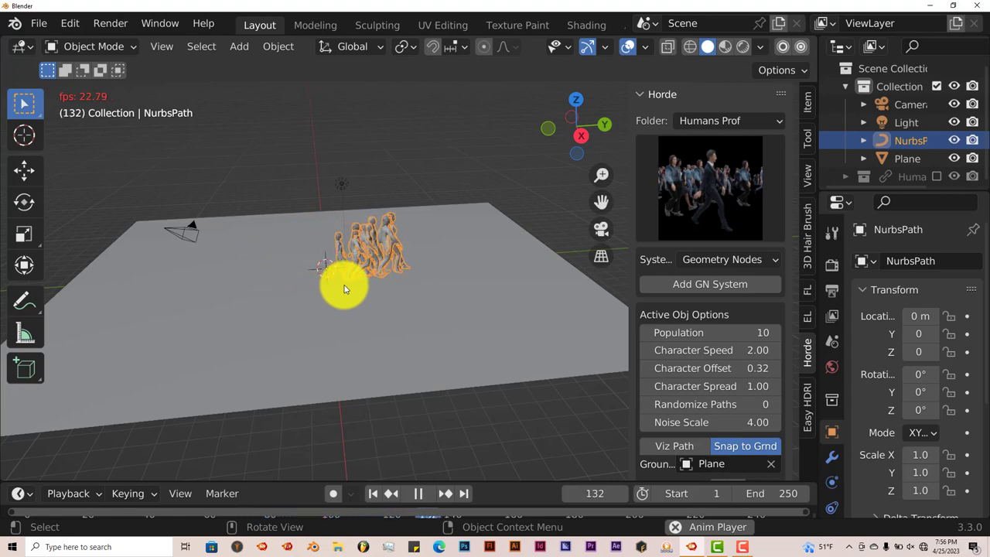
click(419, 493)
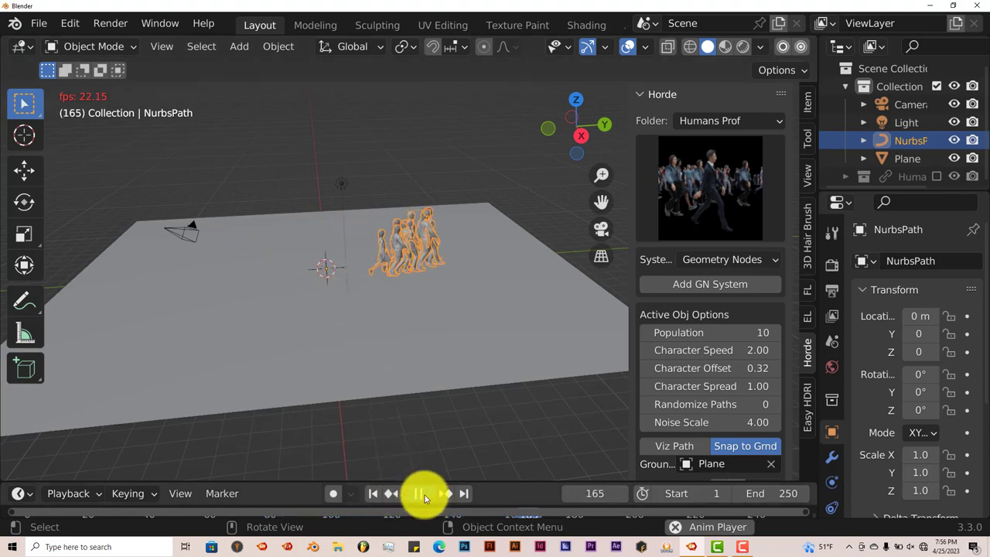
click(374, 493)
Increase the Character Spread to 1.90 to space the walking characters farther apart
middle_drag(330, 397, 256, 338)
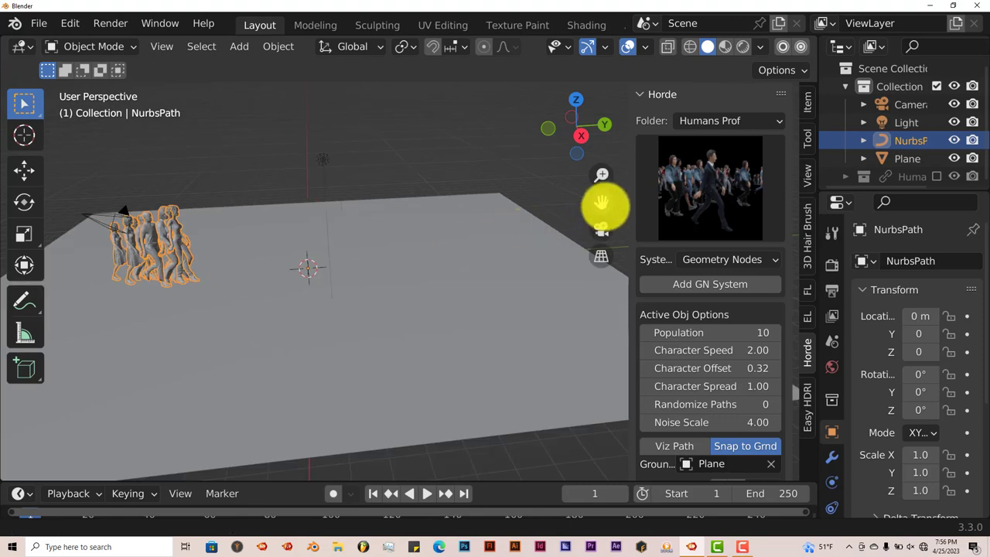
middle_drag(602, 203, 265, 297)
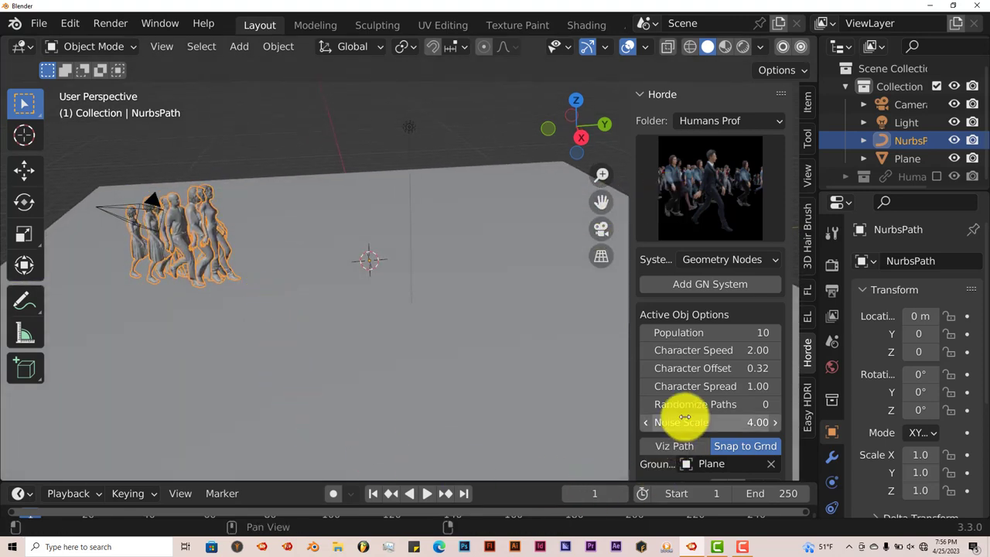
click(774, 386)
click(774, 387)
click(774, 386)
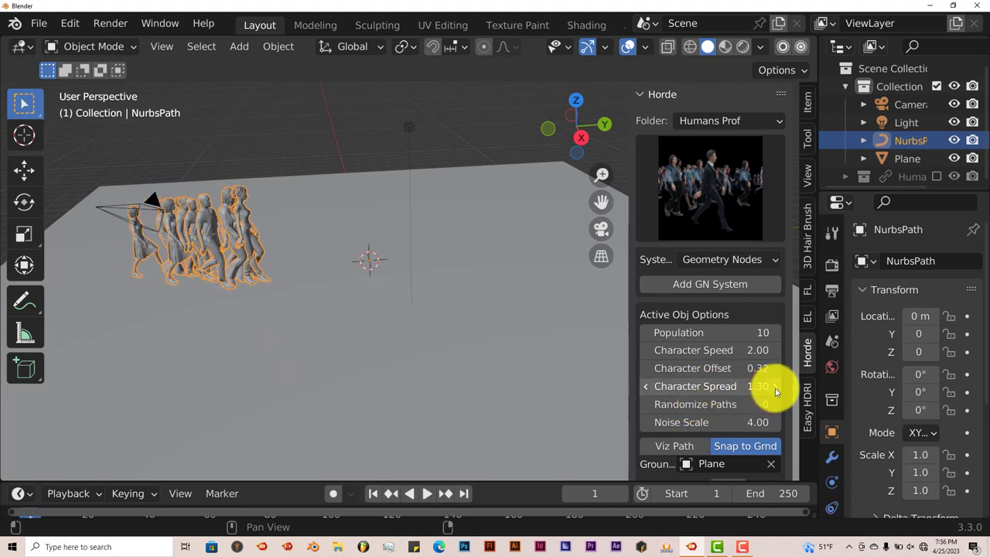
click(775, 387)
click(775, 386)
click(774, 387)
click(775, 386)
click(774, 387)
click(775, 386)
click(775, 386)
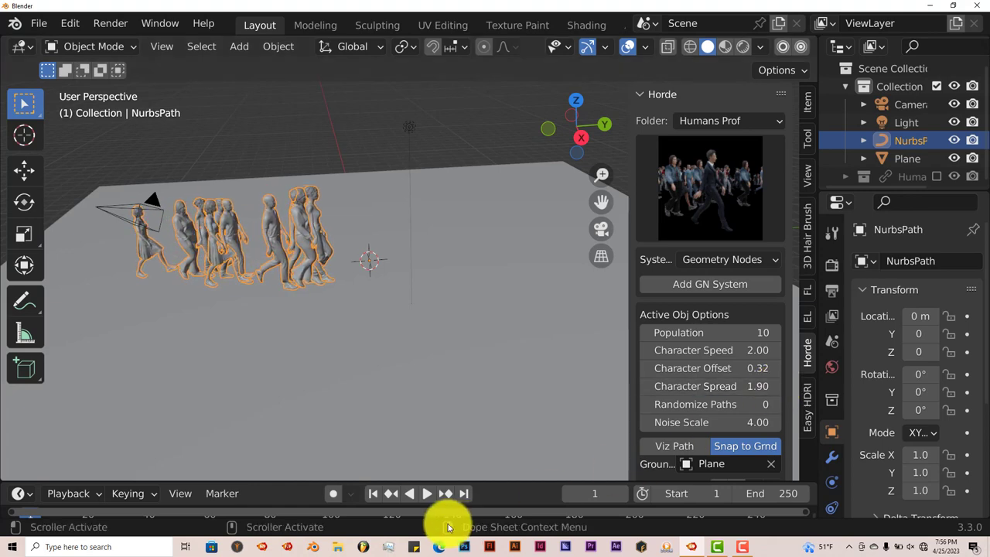
Play the animation to check the crowd with its wider spread, and rewind to frame 1
click(432, 493)
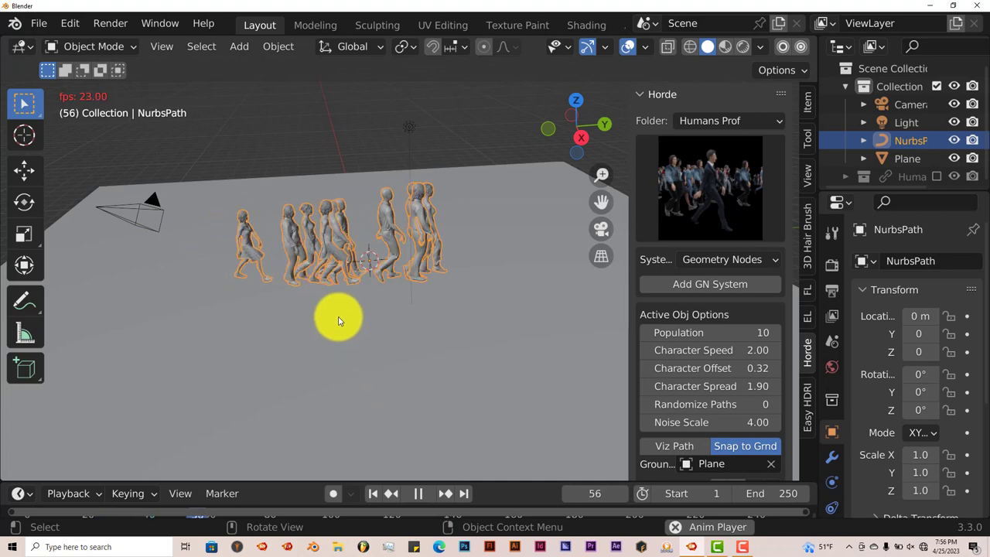
click(419, 493)
click(379, 494)
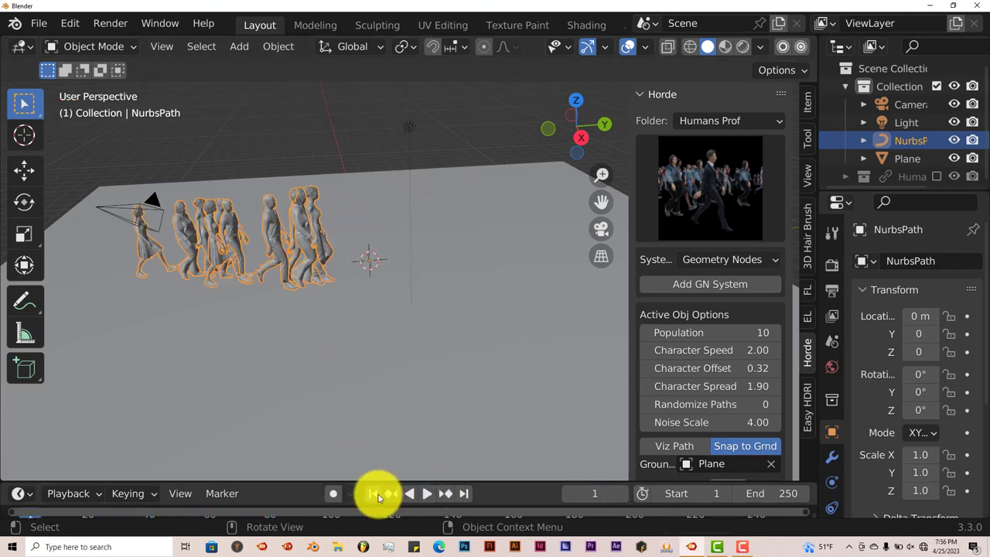
Raise the crowd's Randomize Paths value to 37 so the characters walk on scattered paths
middle_drag(309, 418, 281, 319)
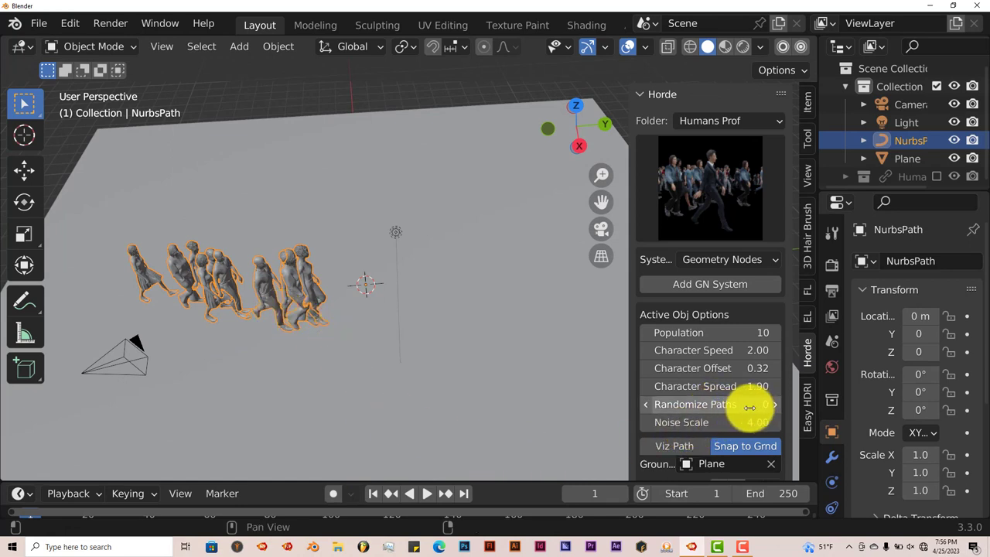
click(774, 404)
click(775, 405)
click(775, 404)
click(775, 404)
click(775, 405)
click(775, 404)
click(774, 405)
click(775, 405)
click(774, 404)
click(775, 405)
click(775, 404)
click(775, 405)
click(775, 404)
click(775, 405)
click(775, 404)
click(775, 405)
click(775, 405)
click(775, 405)
click(774, 405)
click(775, 404)
click(775, 405)
click(775, 404)
click(774, 405)
click(775, 404)
click(775, 405)
click(775, 404)
click(775, 405)
click(775, 406)
click(776, 408)
click(776, 406)
click(776, 405)
click(775, 406)
click(776, 406)
click(776, 406)
click(775, 405)
click(776, 406)
Play the animation to check the crowd's randomized paths, and return to the first frame
click(426, 493)
mouse_move(426, 449)
middle_down()
mouse_move(433, 413)
mouse_move(436, 433)
middle_up()
click(418, 493)
click(373, 494)
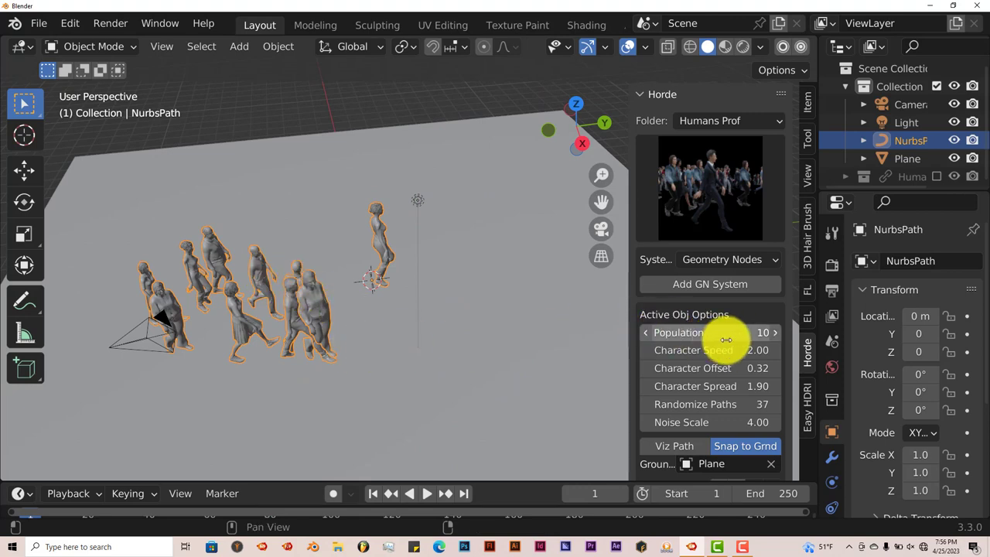
Reduce the crowd's Population to 8 characters
click(647, 337)
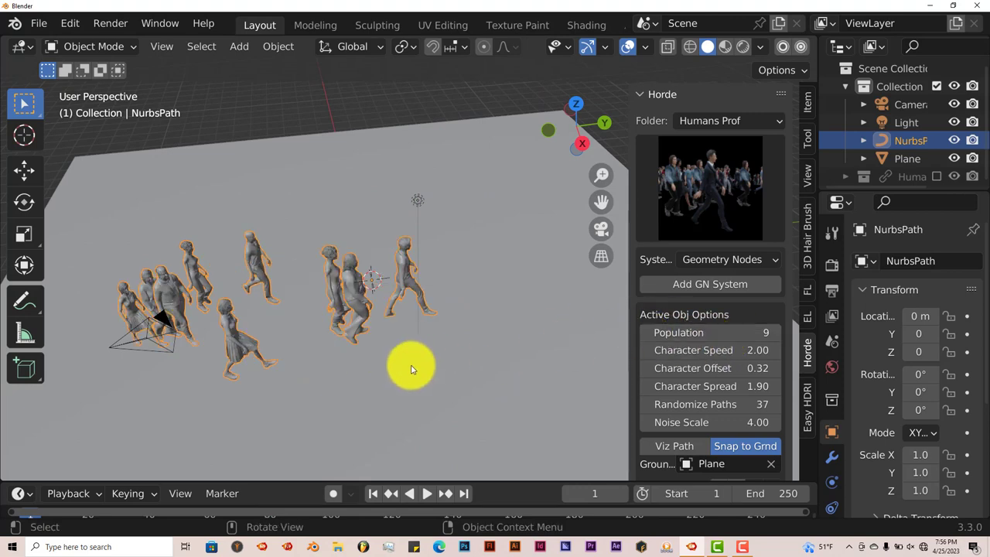
click(645, 334)
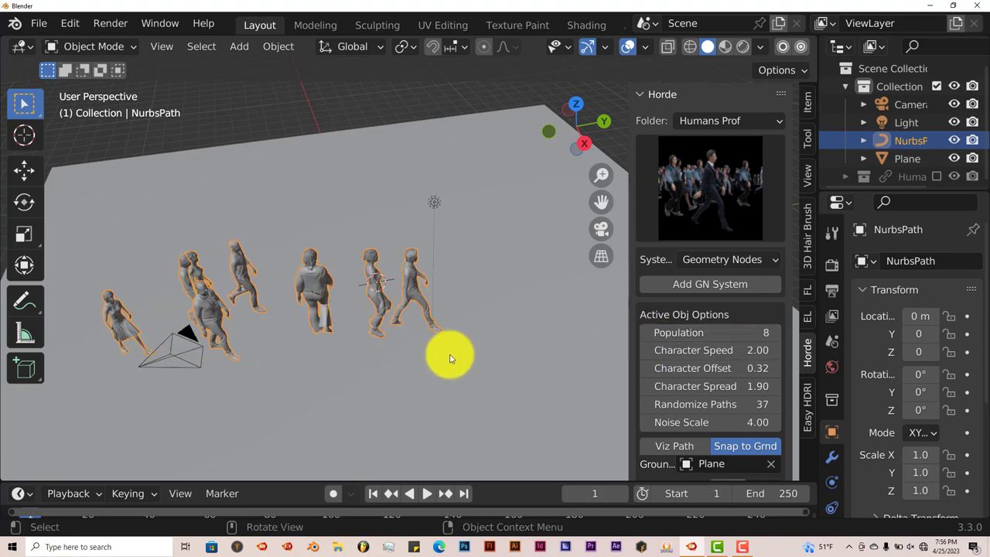
middle_drag(437, 351, 426, 404)
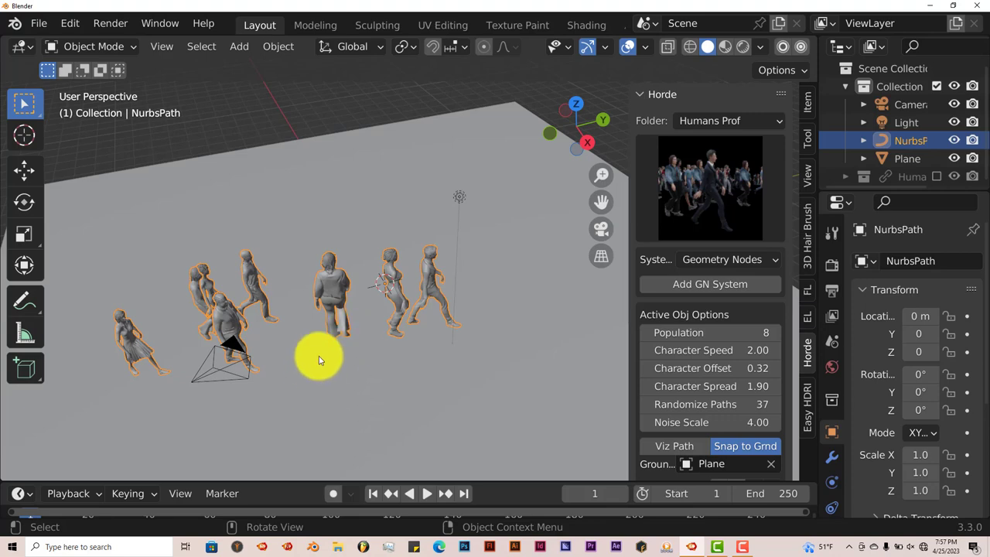
Play back the walk of the smaller crowd, stop it, and rewind to frame 1
click(426, 493)
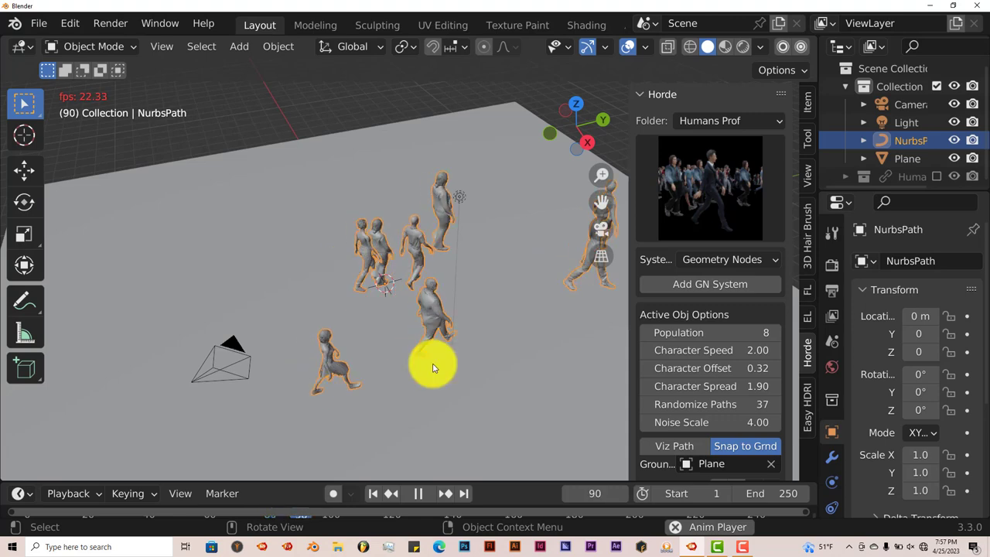
click(418, 494)
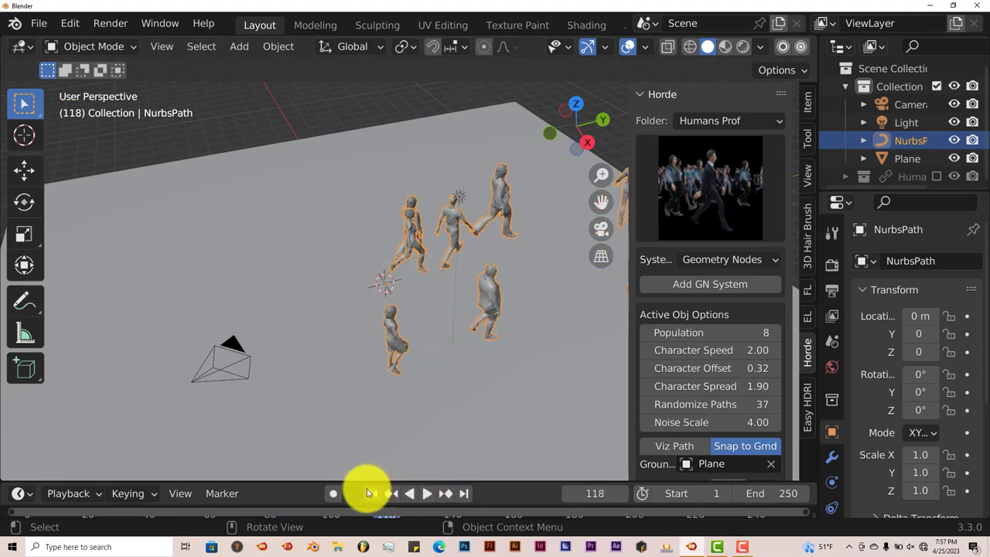
click(371, 494)
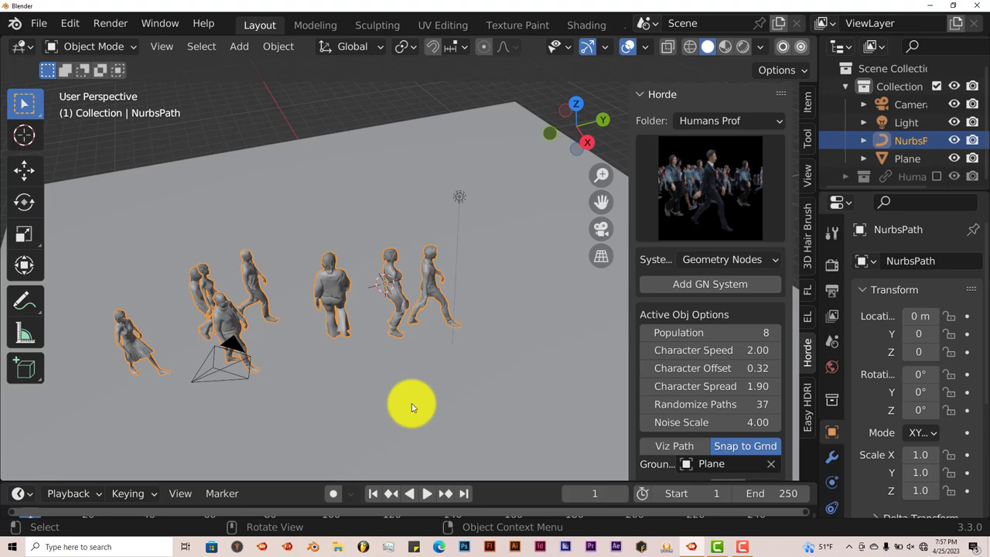
middle_drag(411, 407, 407, 388)
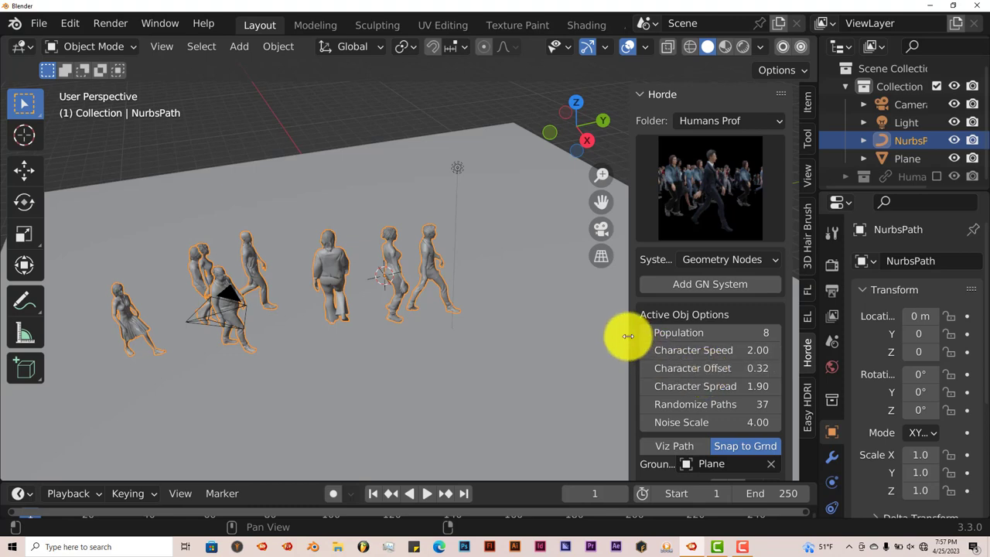
middle_drag(453, 394, 454, 380)
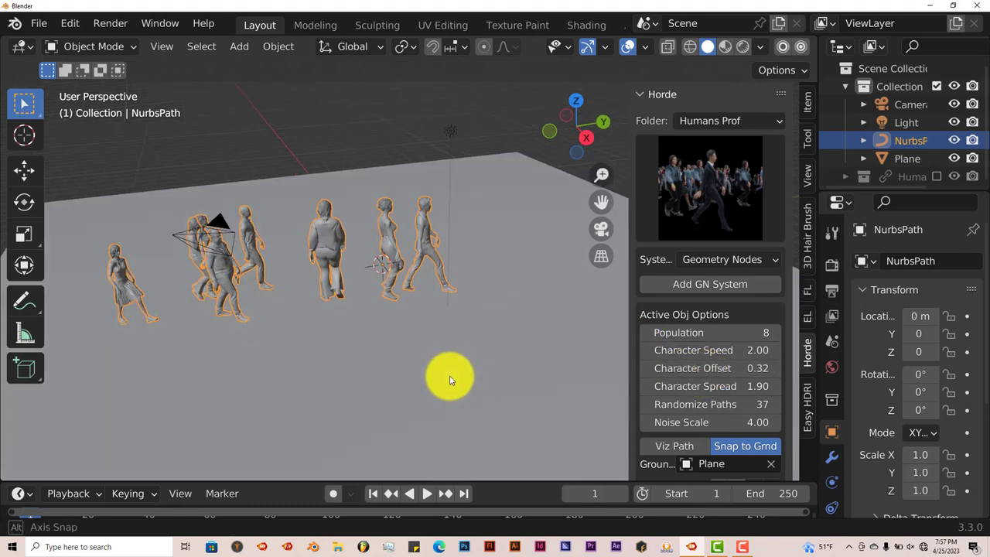